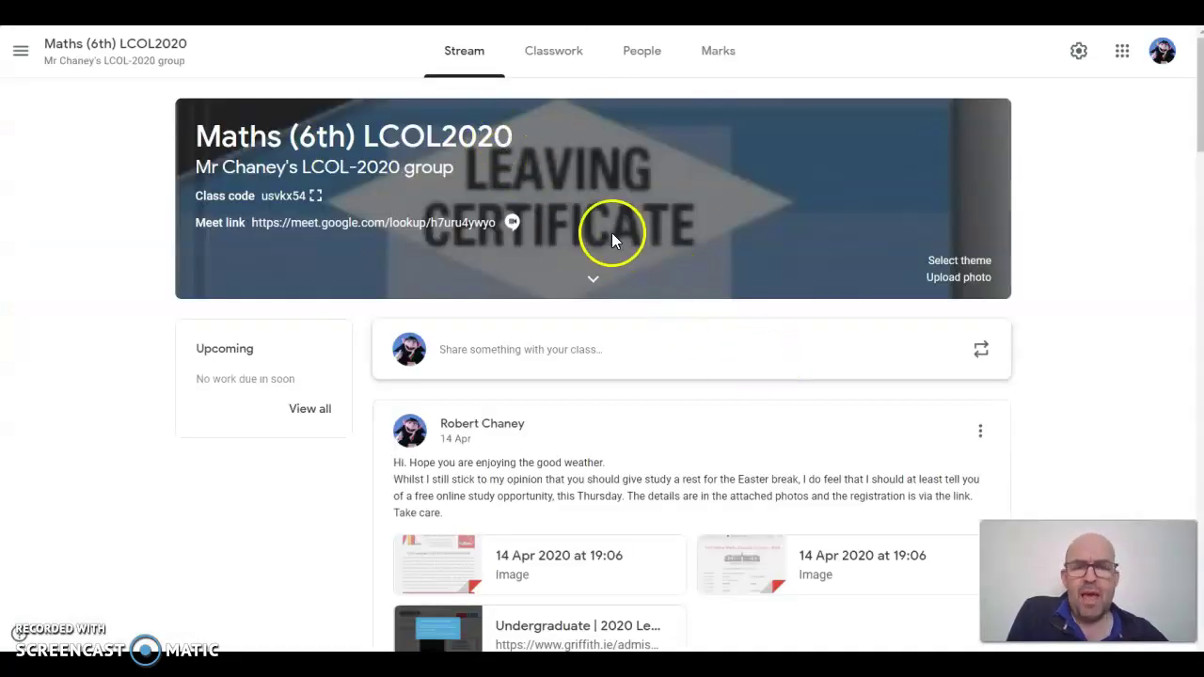
Step: Go to Classwork and open Student work for Even more Functions Qs
click(551, 51)
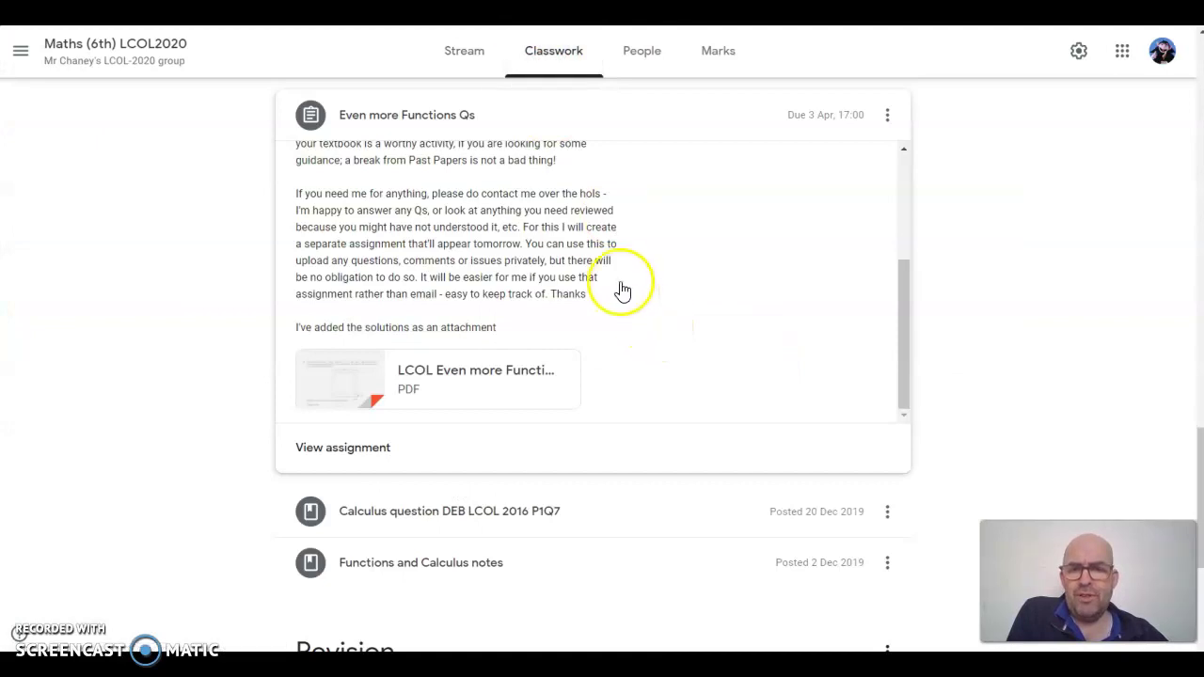
click(353, 447)
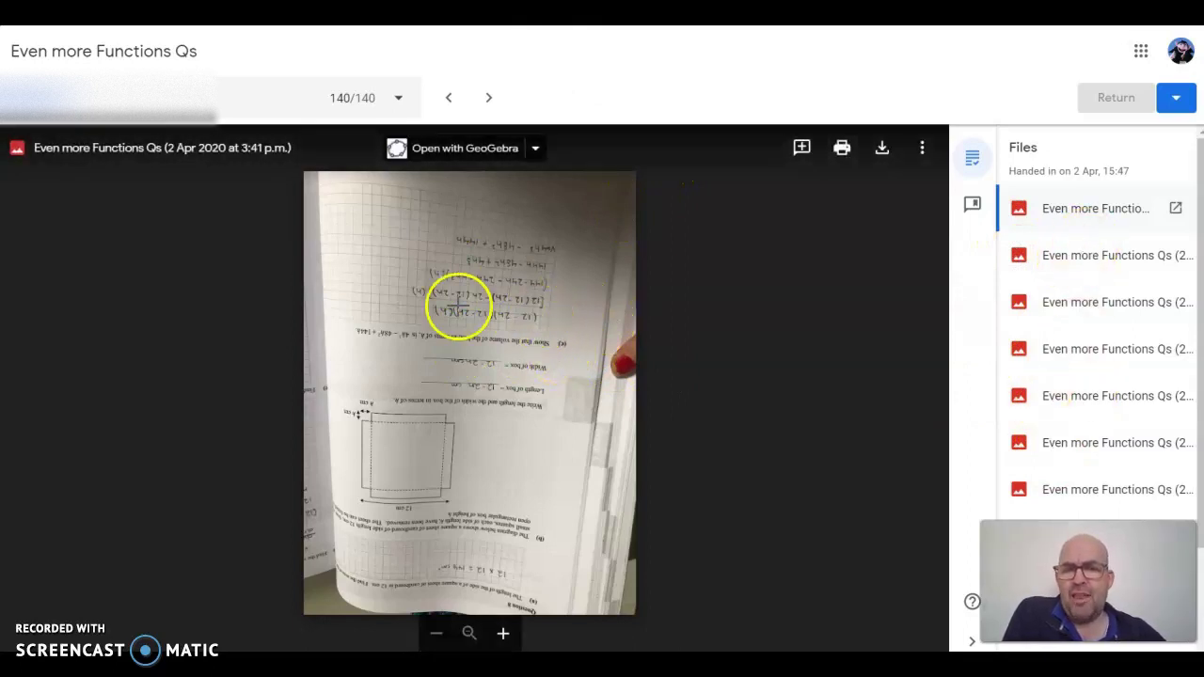
Step: Step through all seven submitted photos in the Files panel, zooming in on the last notebook page
scroll(489, 330, up, 3)
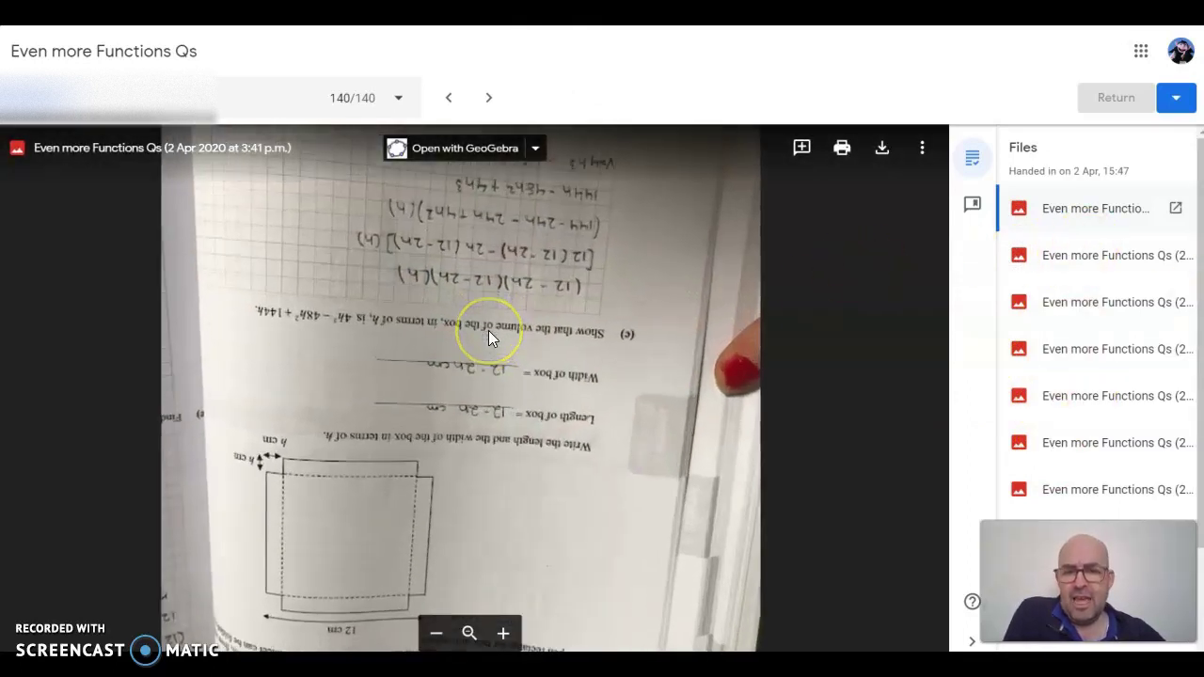
scroll(488, 331, down, 3)
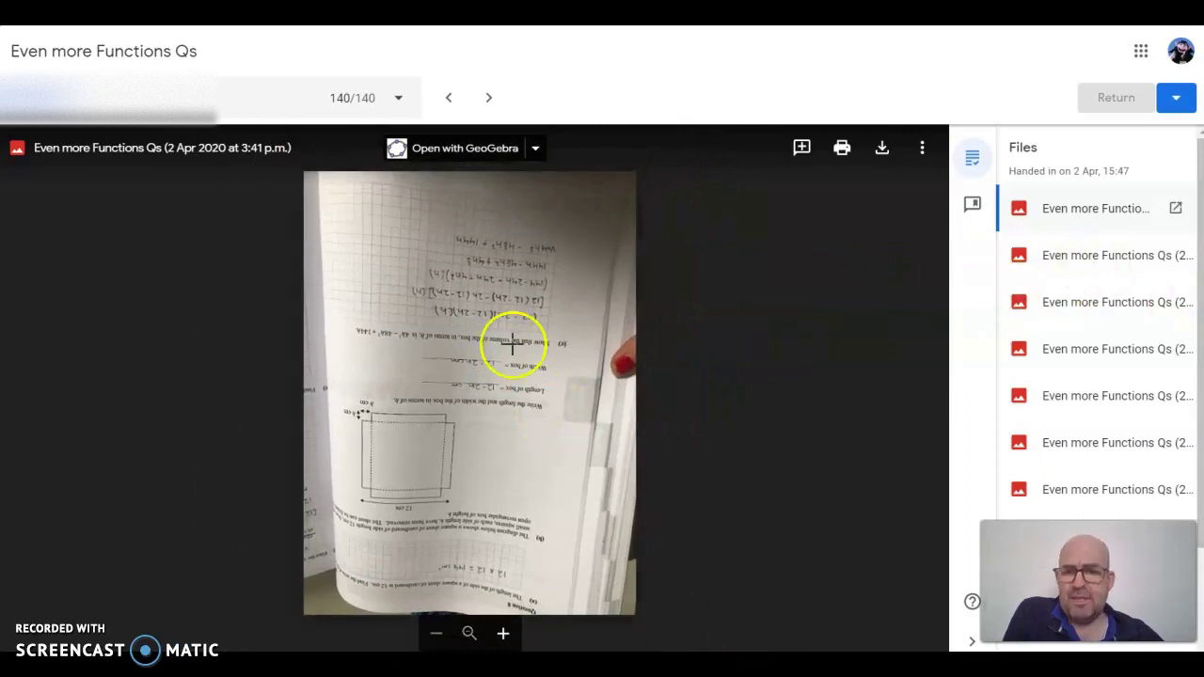
click(1115, 252)
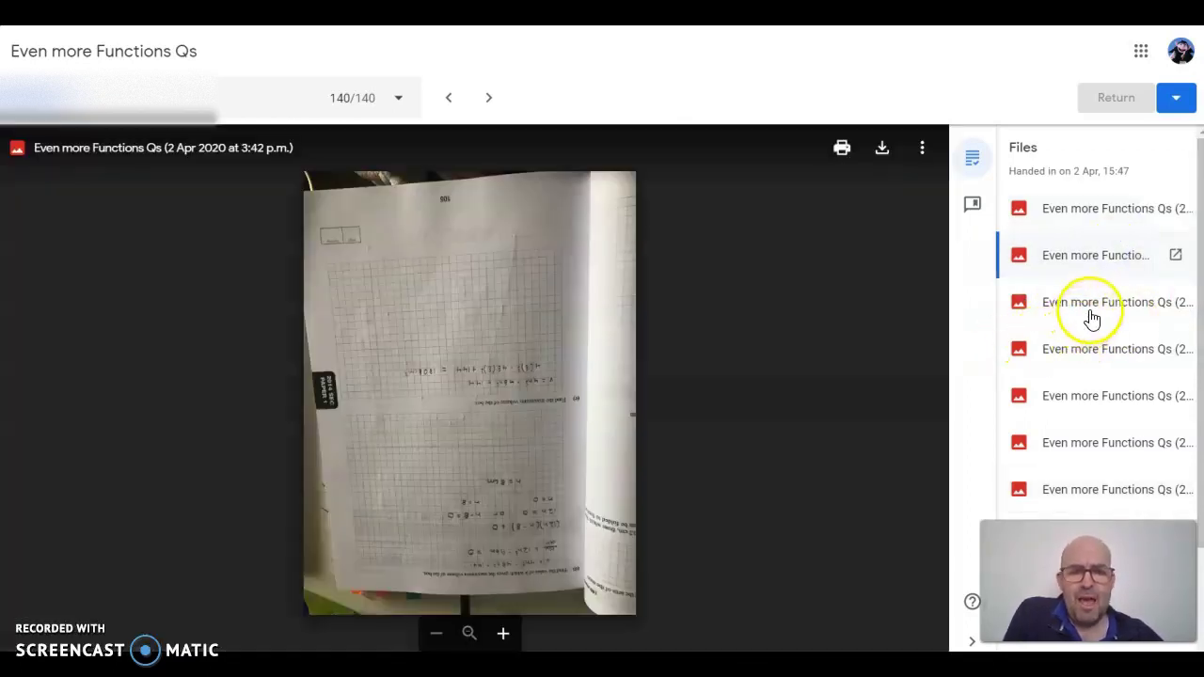
click(1092, 317)
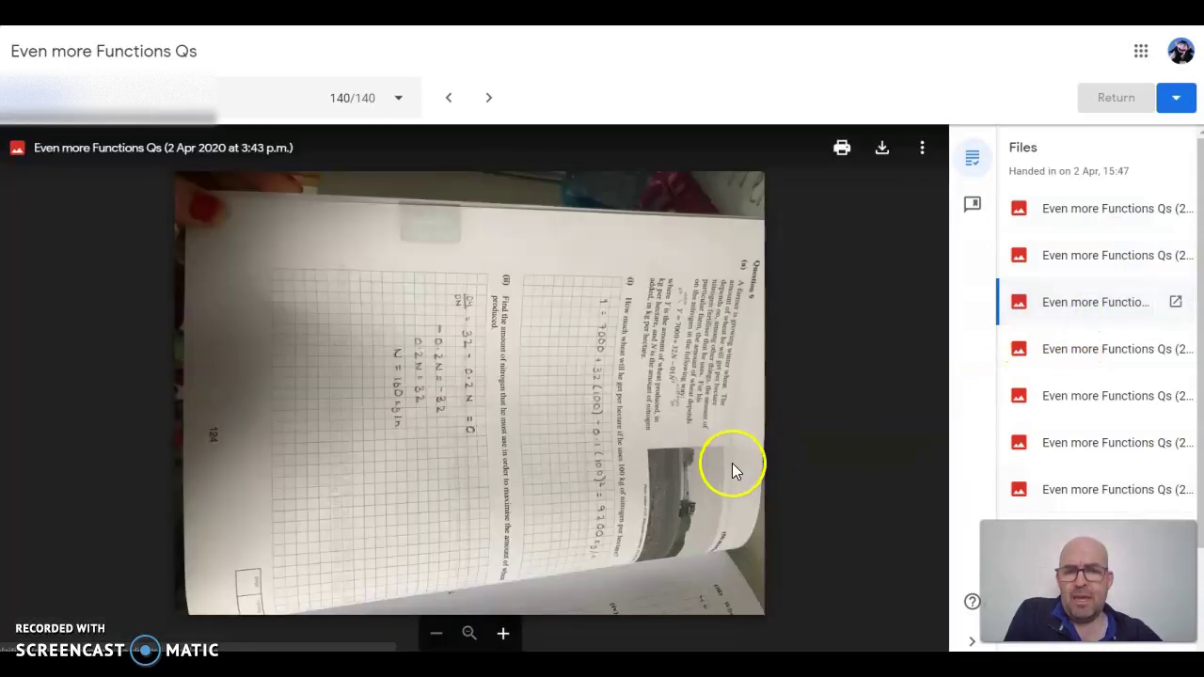
click(1103, 347)
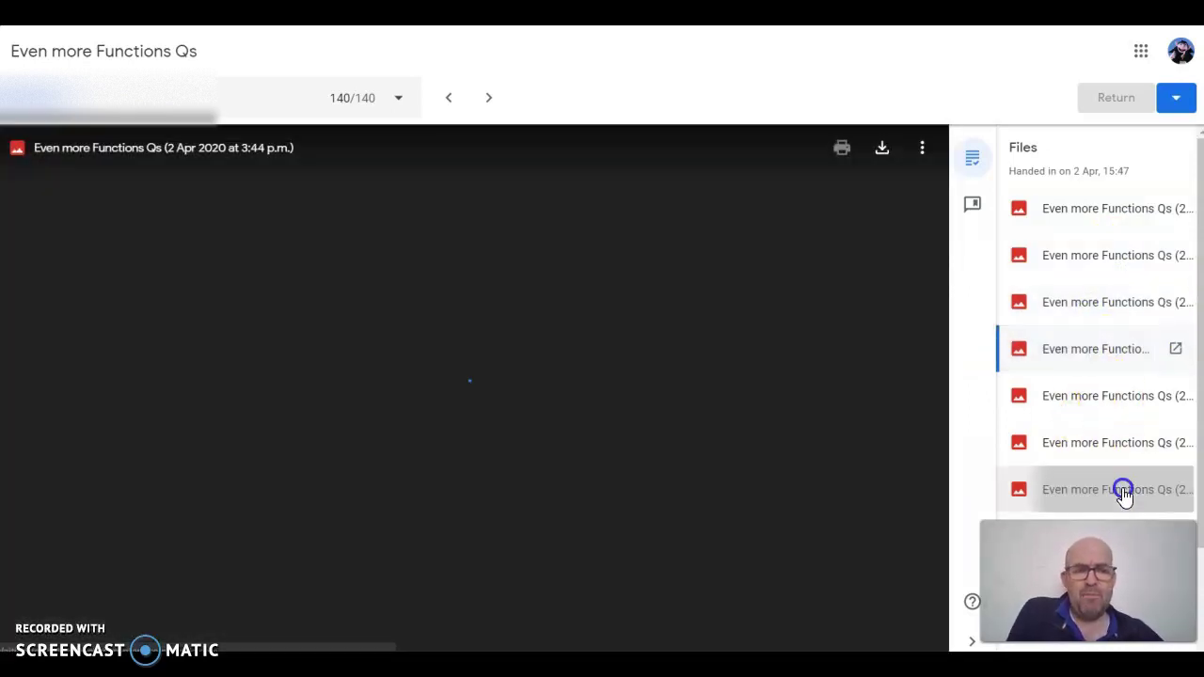
click(1123, 487)
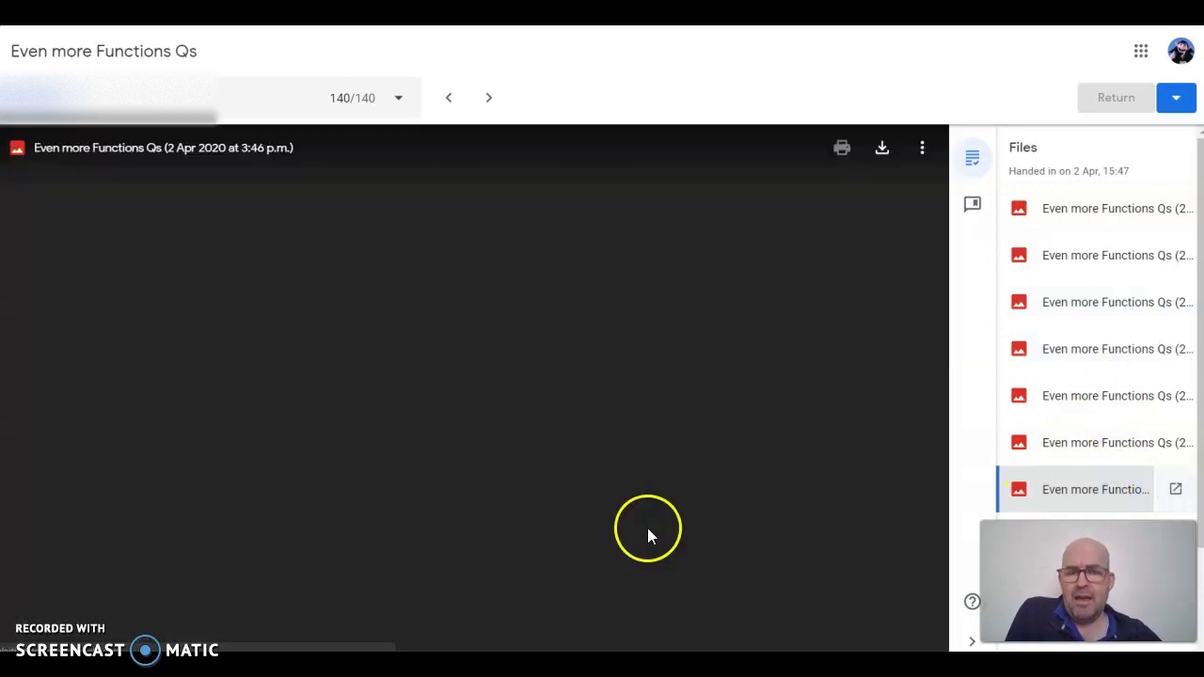
click(1084, 444)
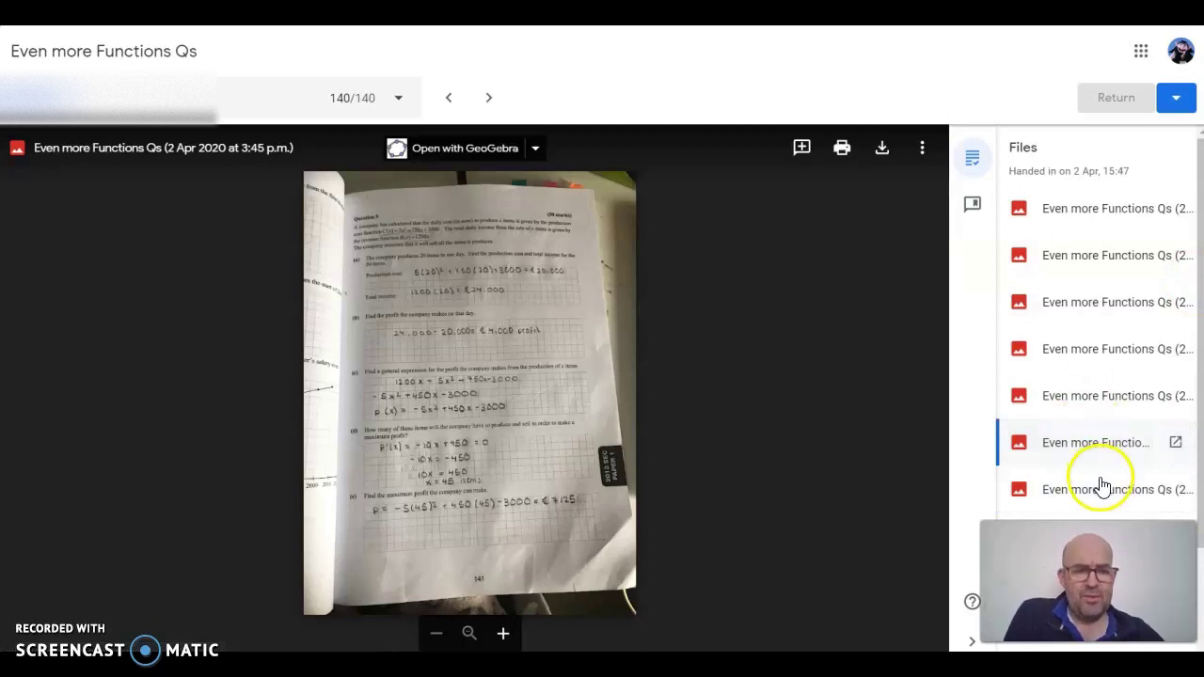
click(1104, 491)
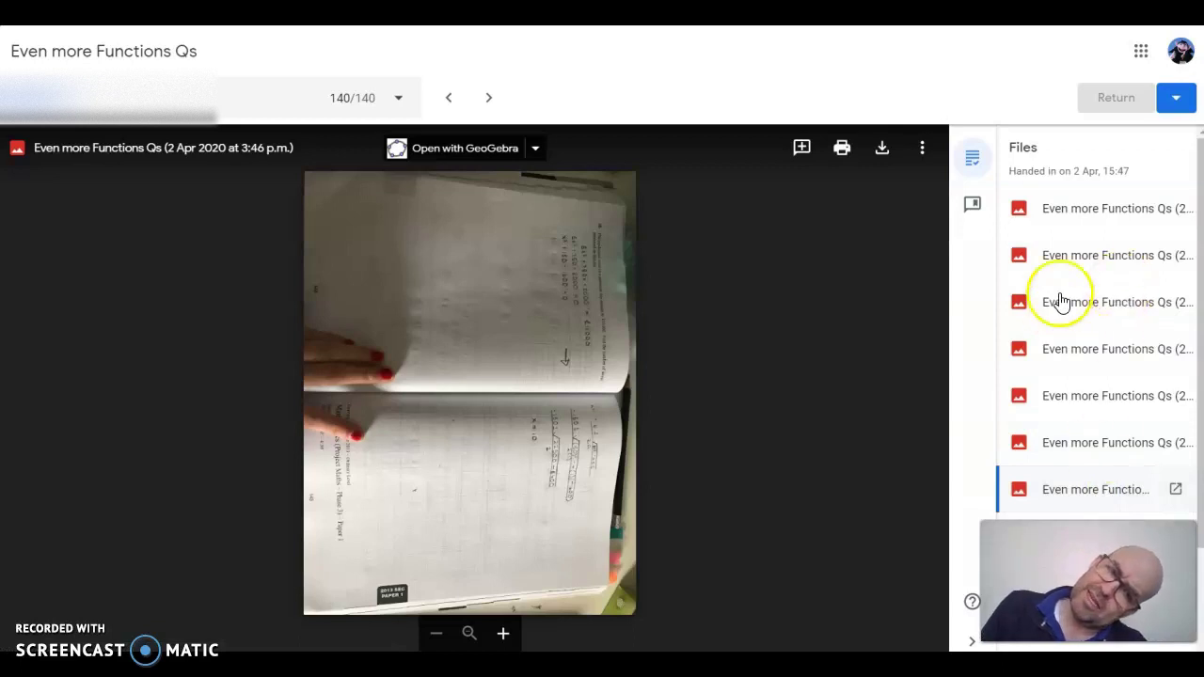
scroll(527, 261, up, 1)
scroll(611, 258, up, 2)
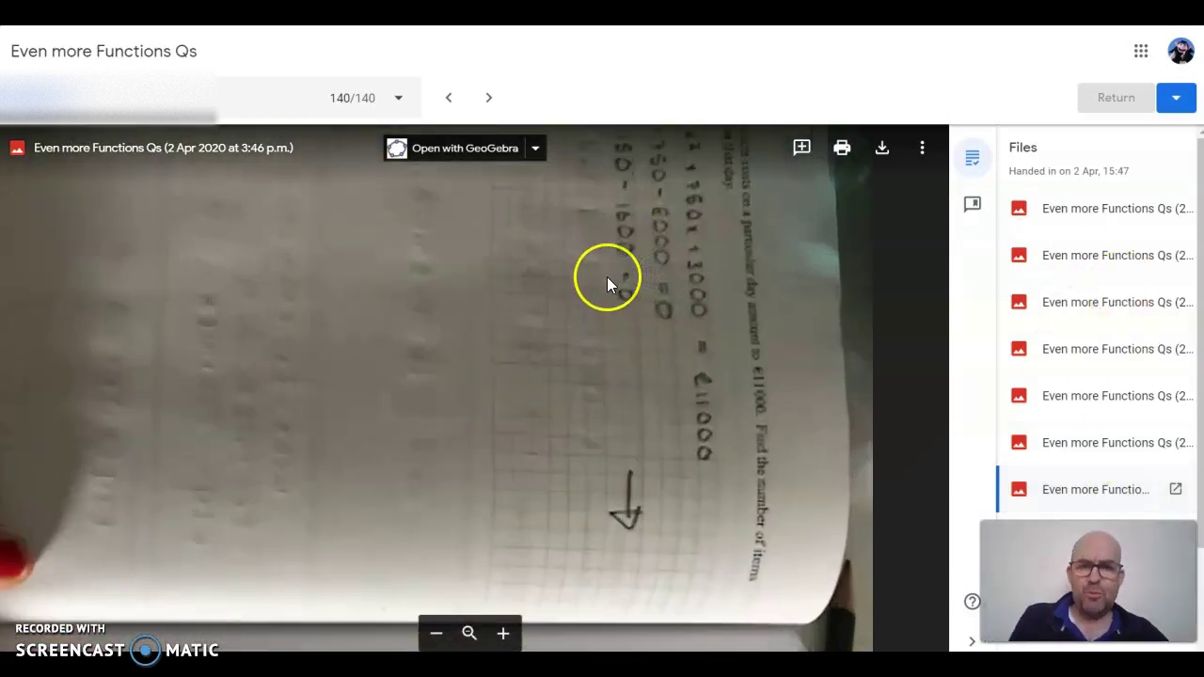
scroll(607, 276, down, 2)
scroll(610, 274, down, 1)
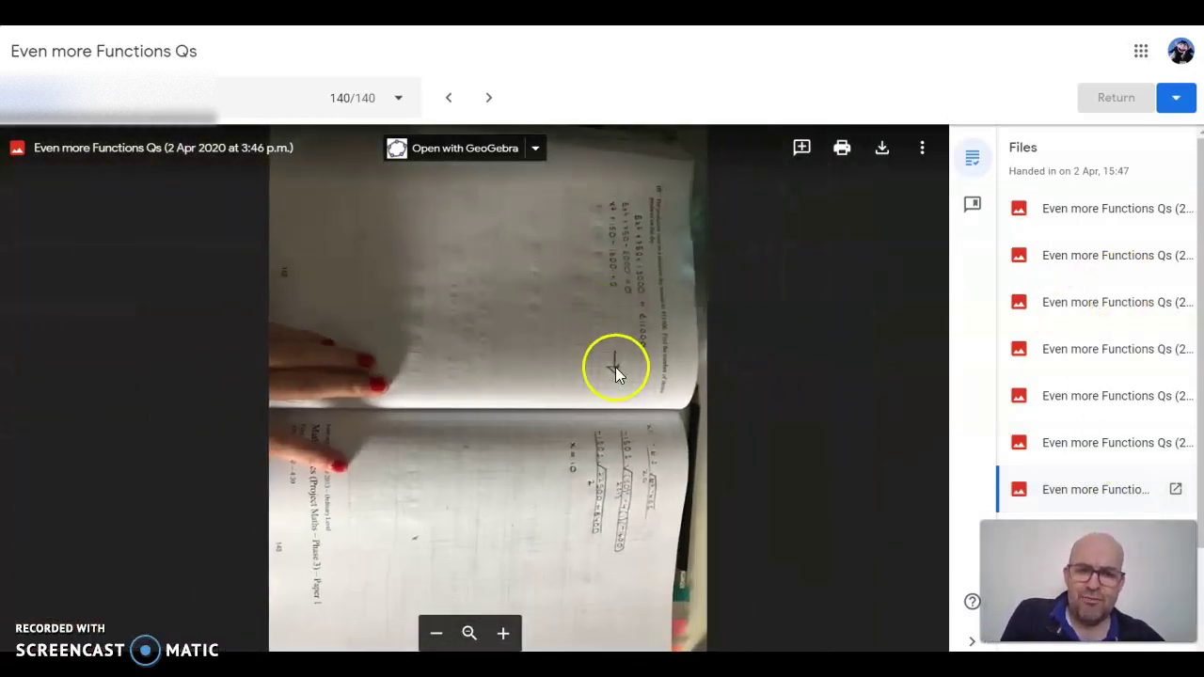
scroll(622, 351, down, 2)
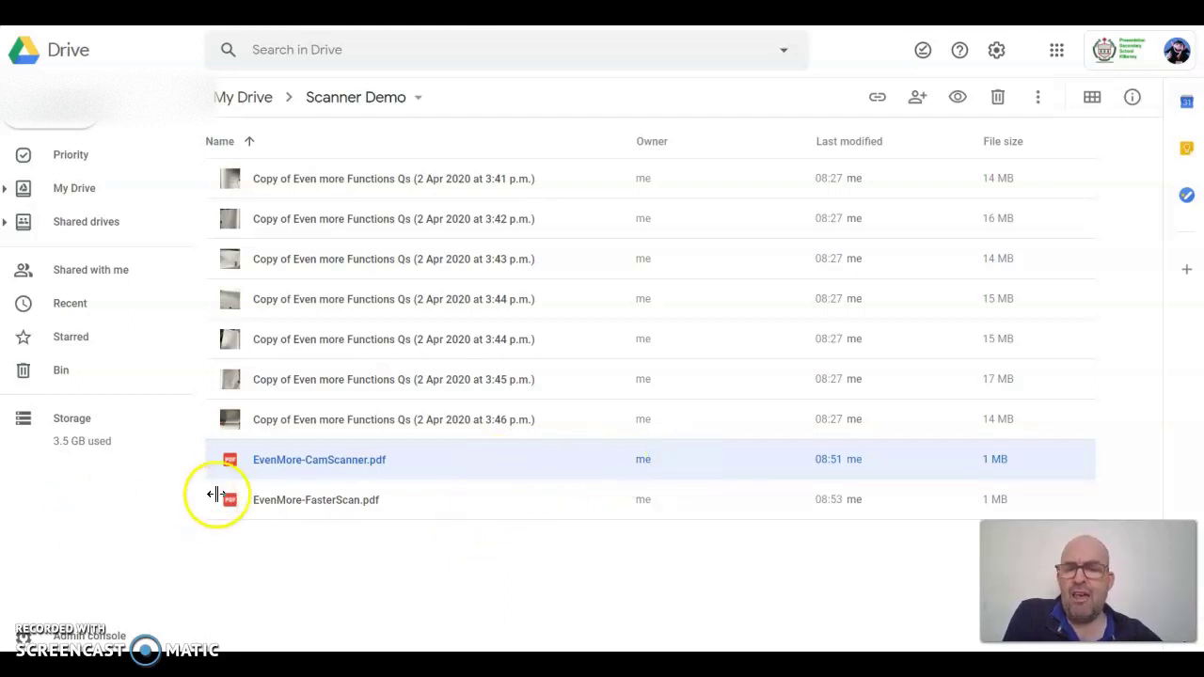
Step: Compare the 14–17 MB photo copies with the 1 MB scanned PDFs in Scanner Demo
mouse_move(987, 463)
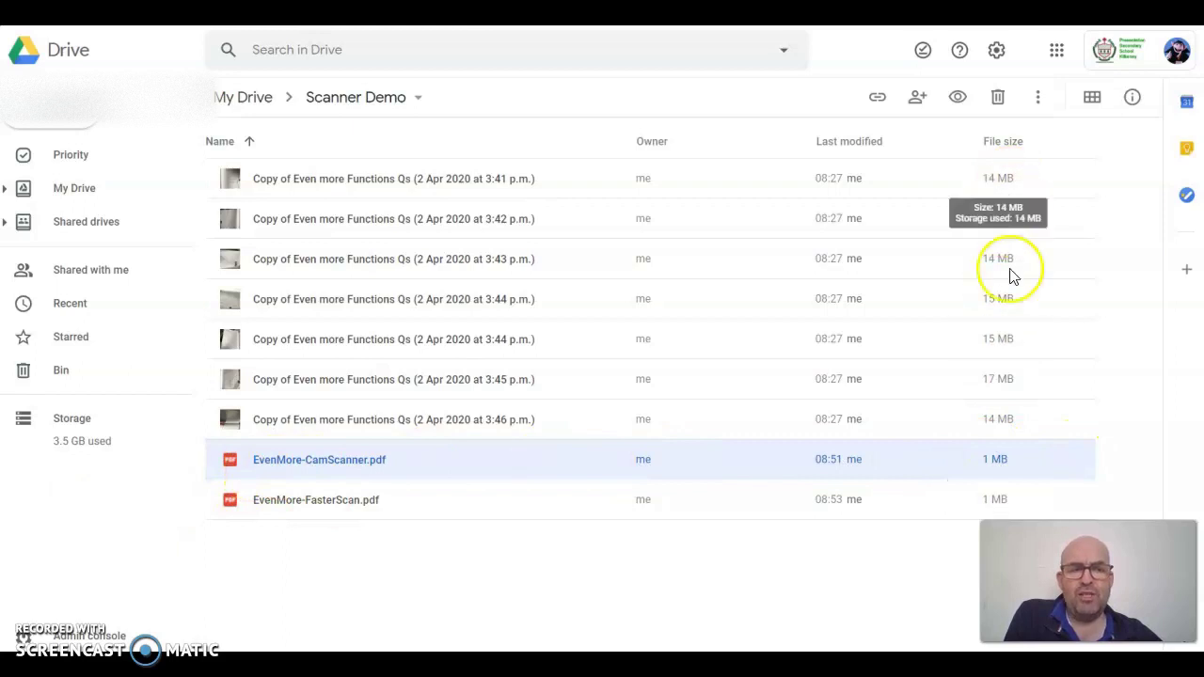
Step: Preview EvenMore-CamScanner.pdf and scroll through all eight upright scanned pages
double_click(317, 458)
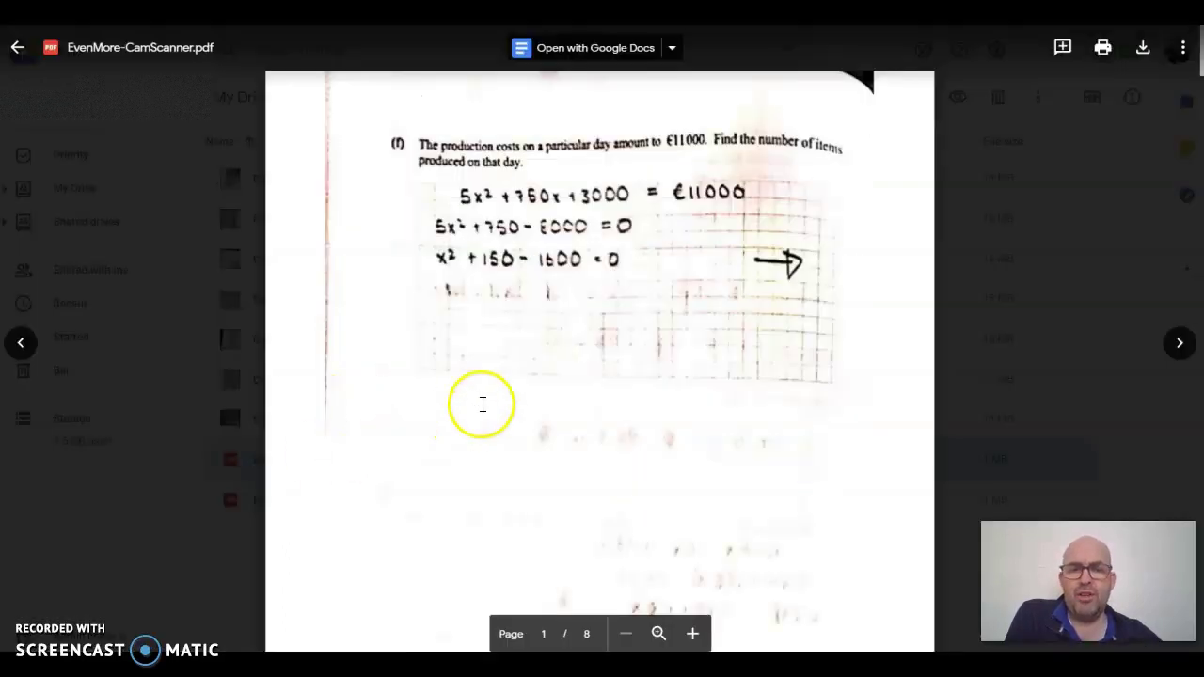
scroll(617, 417, down, 3)
scroll(617, 417, down, 15)
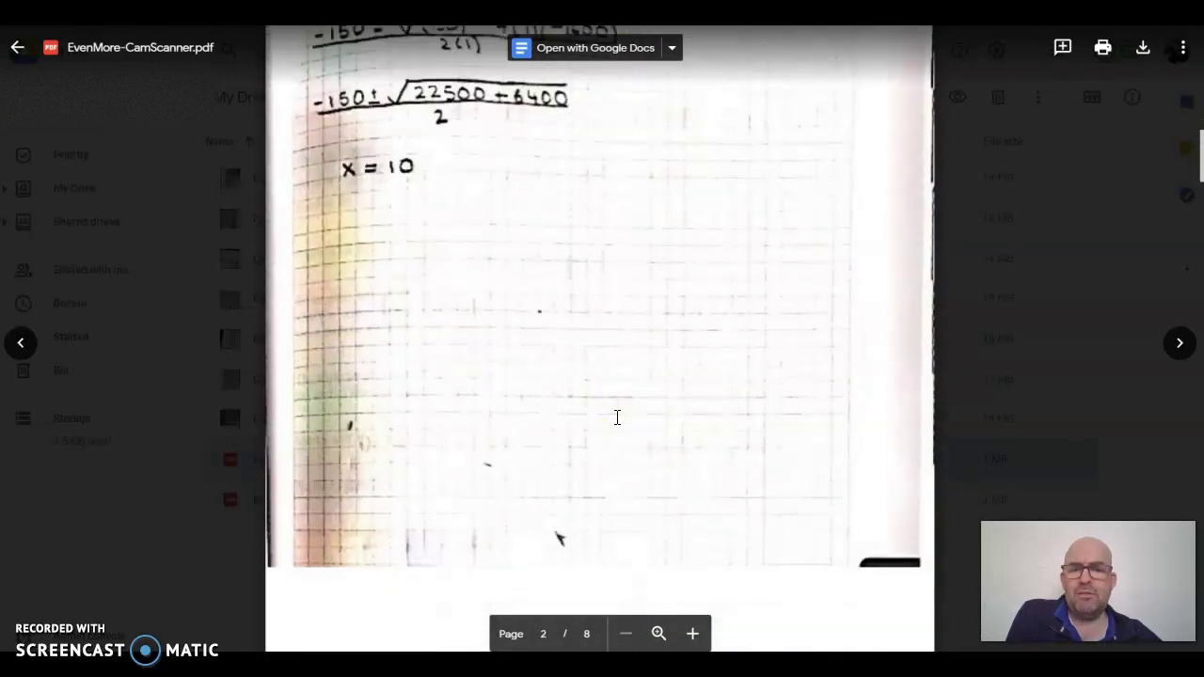
scroll(617, 417, down, 15)
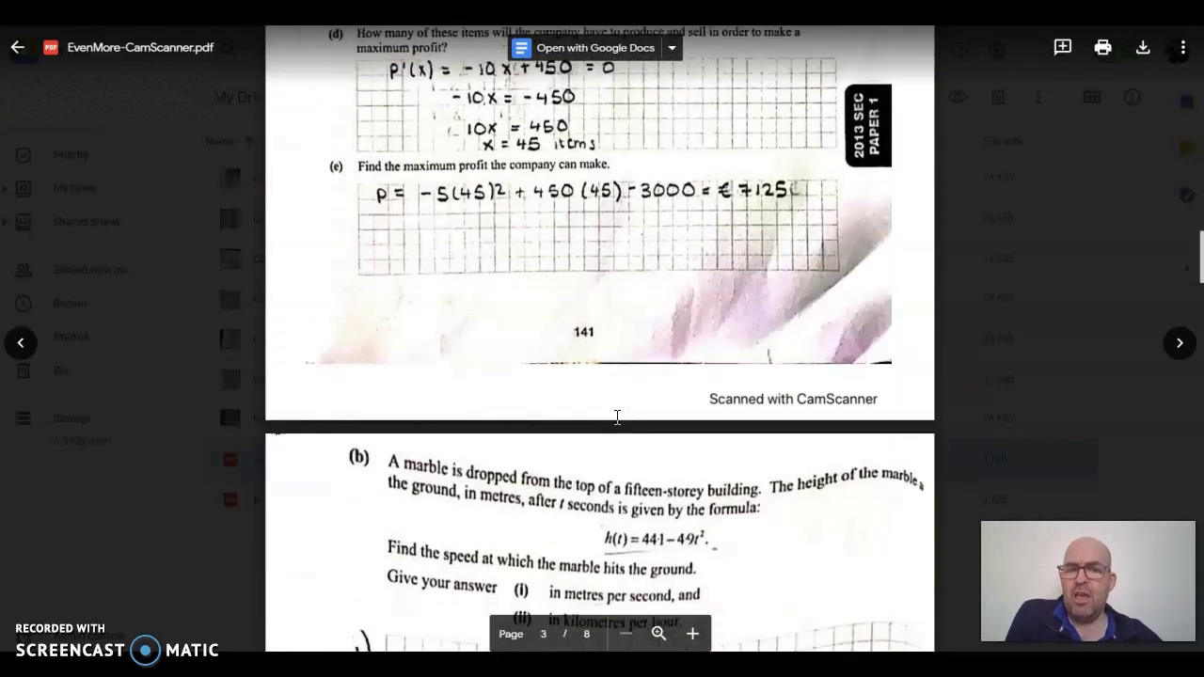
scroll(617, 416, down, 15)
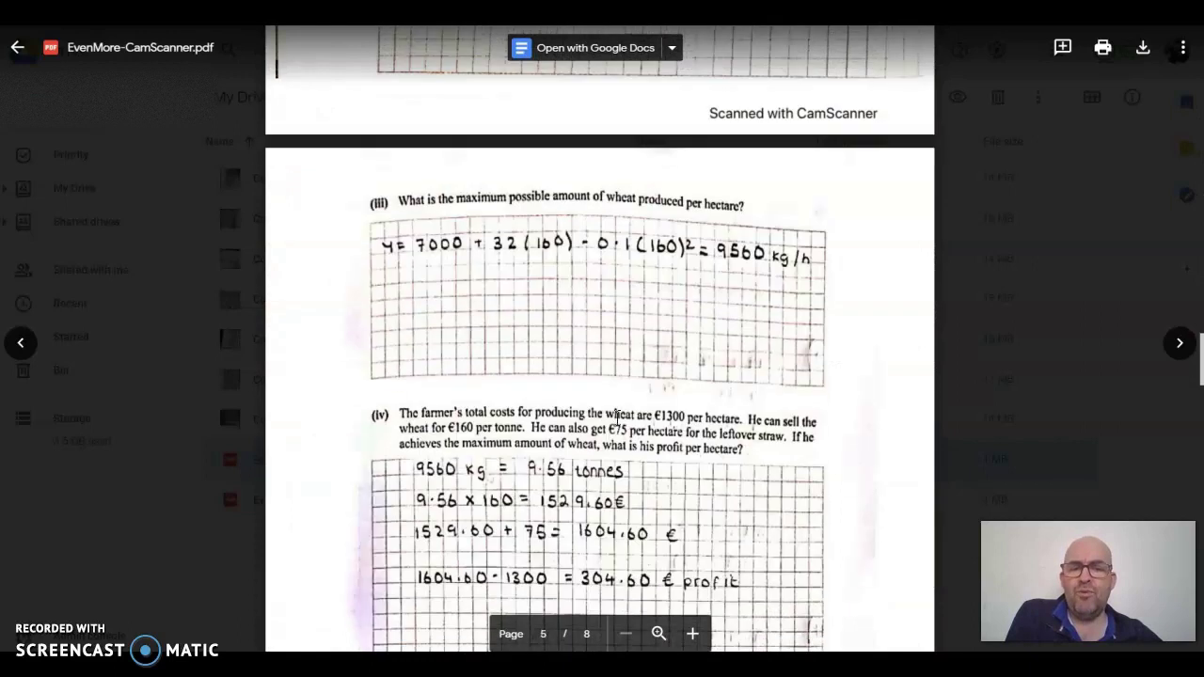
scroll(617, 416, down, 5)
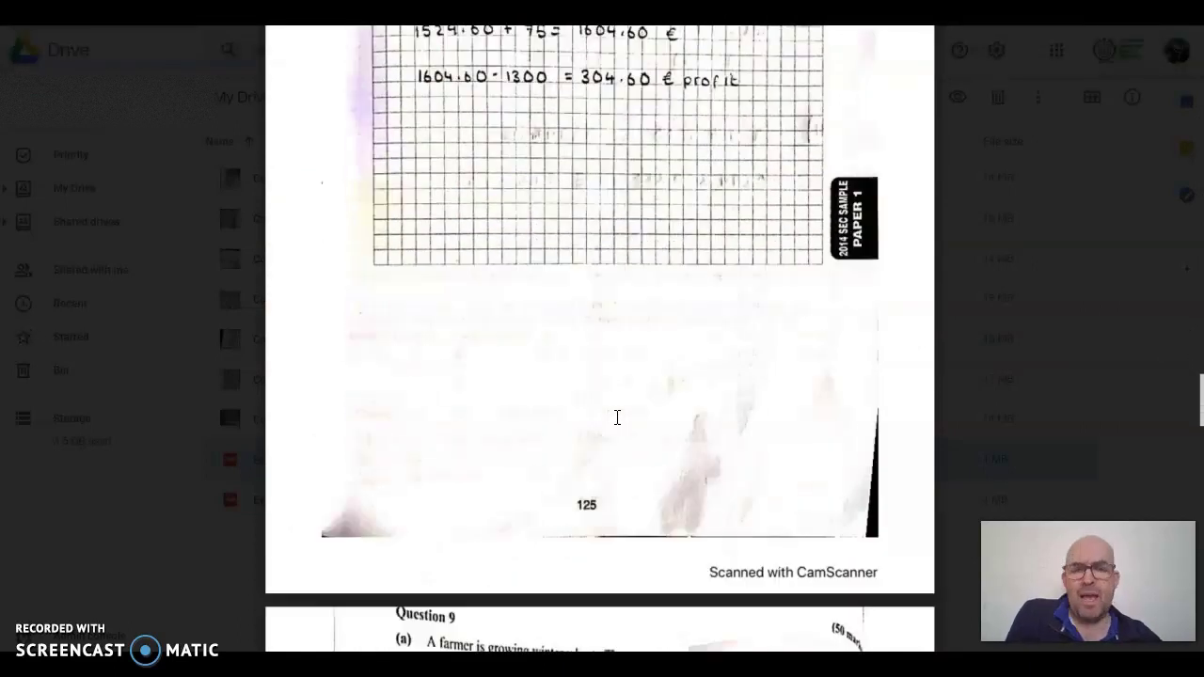
scroll(618, 417, down, 20)
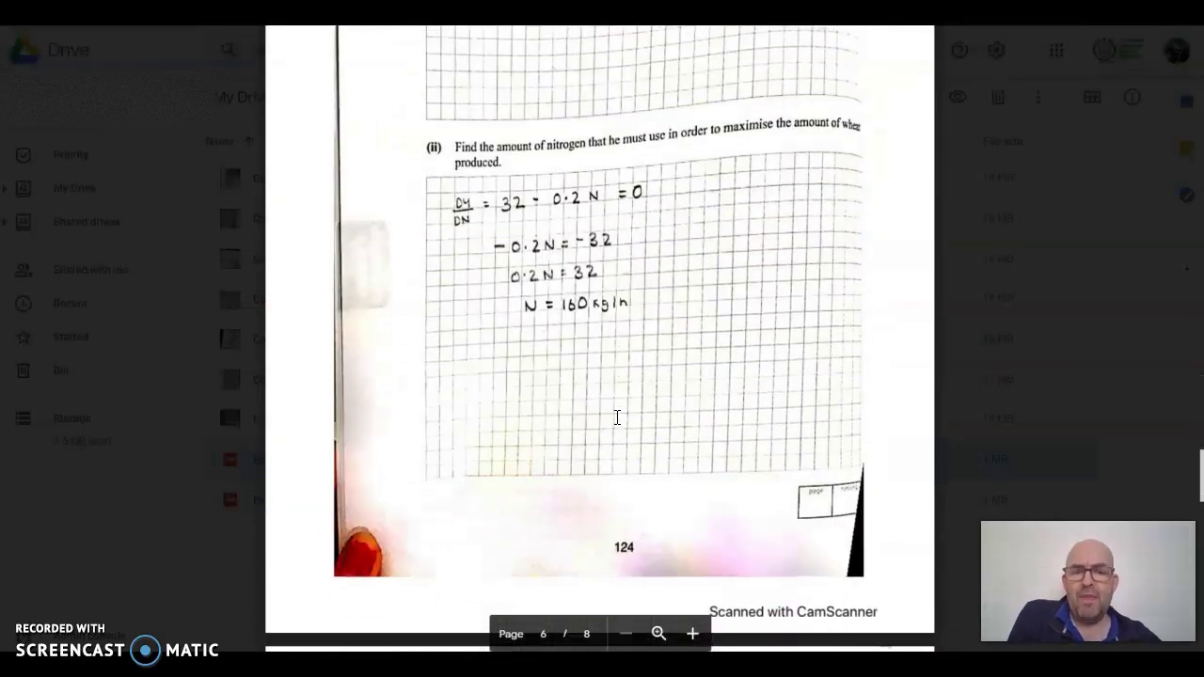
scroll(618, 417, down, 7)
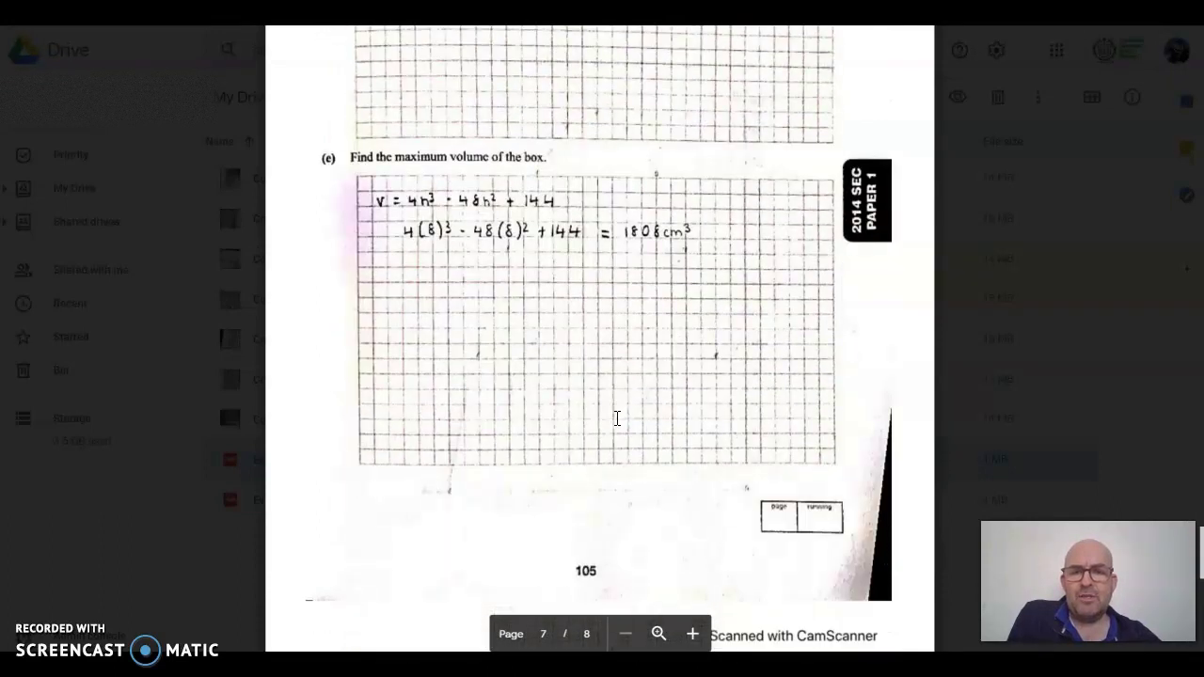
Step: Back in the grading view, switch between students and select the 120/140 submission
click(577, 316)
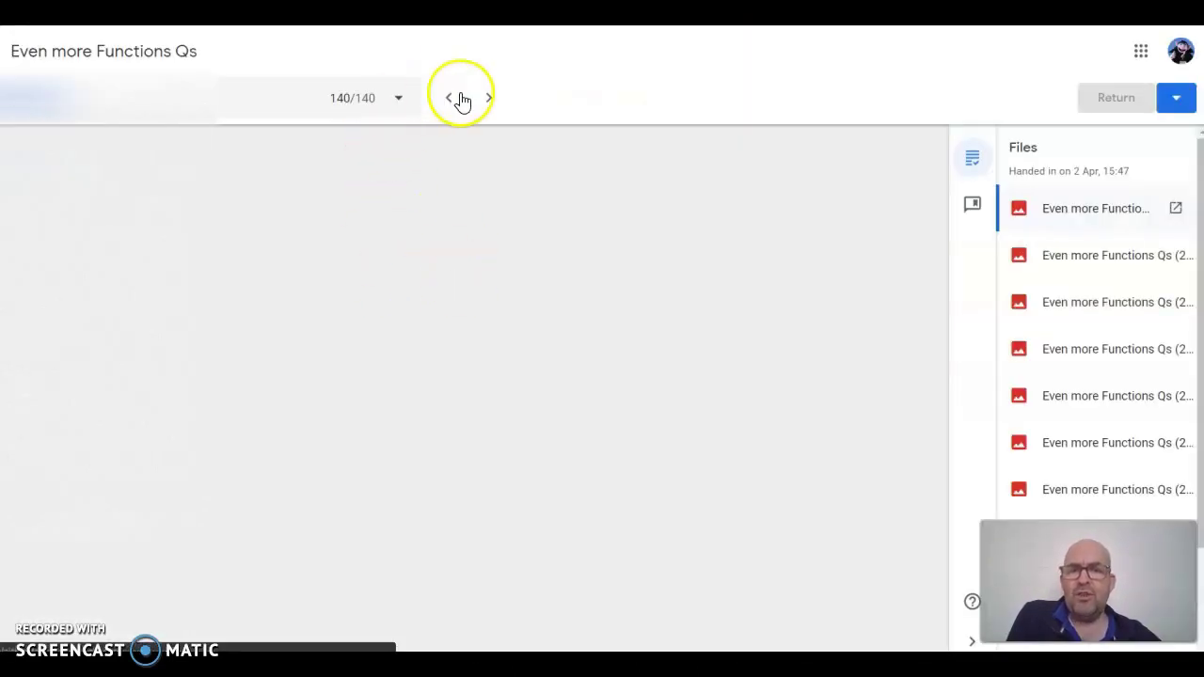
click(453, 100)
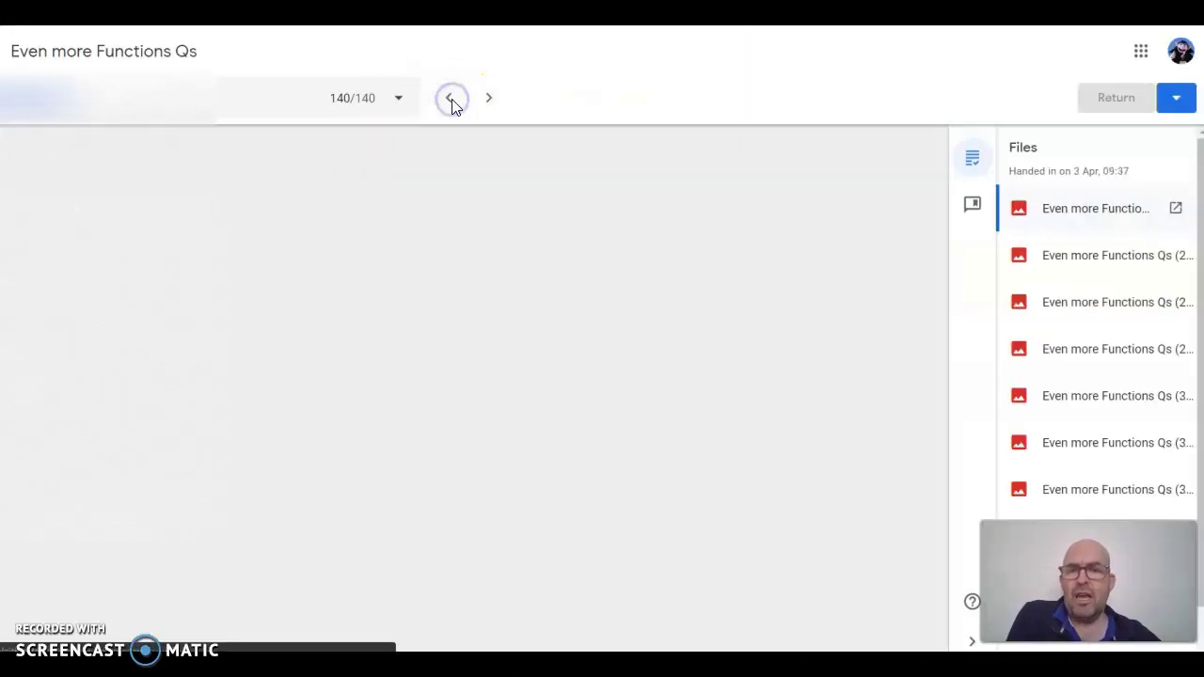
click(450, 100)
click(485, 92)
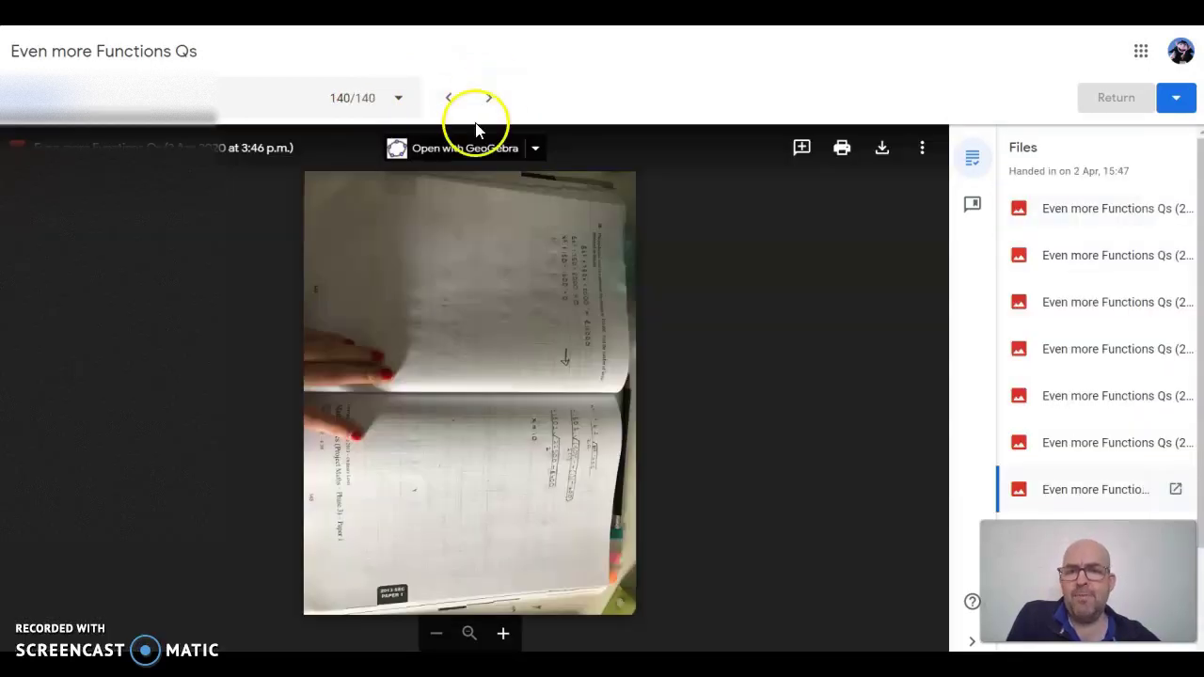
click(481, 106)
click(449, 107)
click(451, 111)
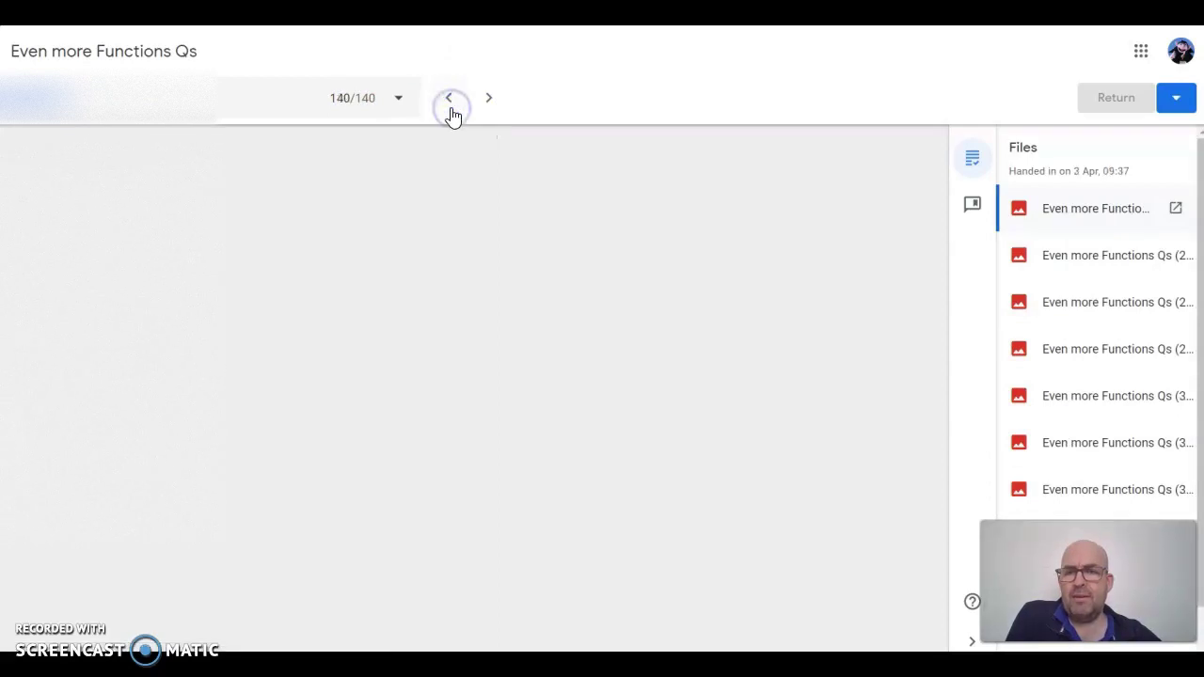
click(397, 99)
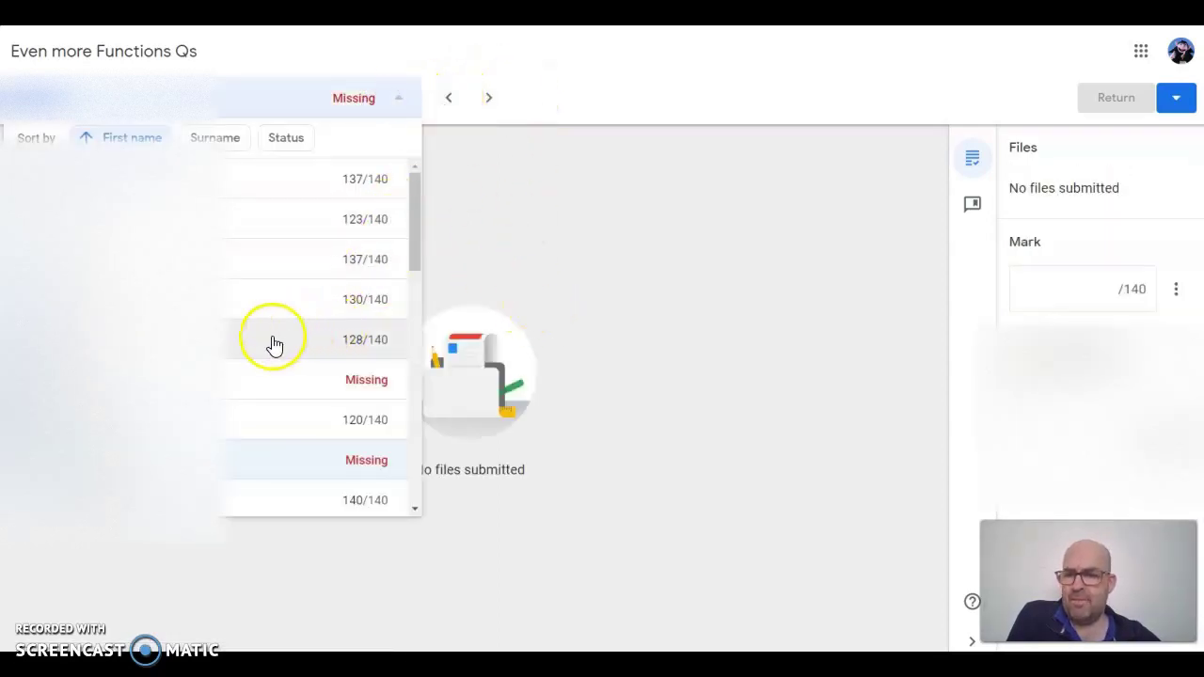
click(231, 415)
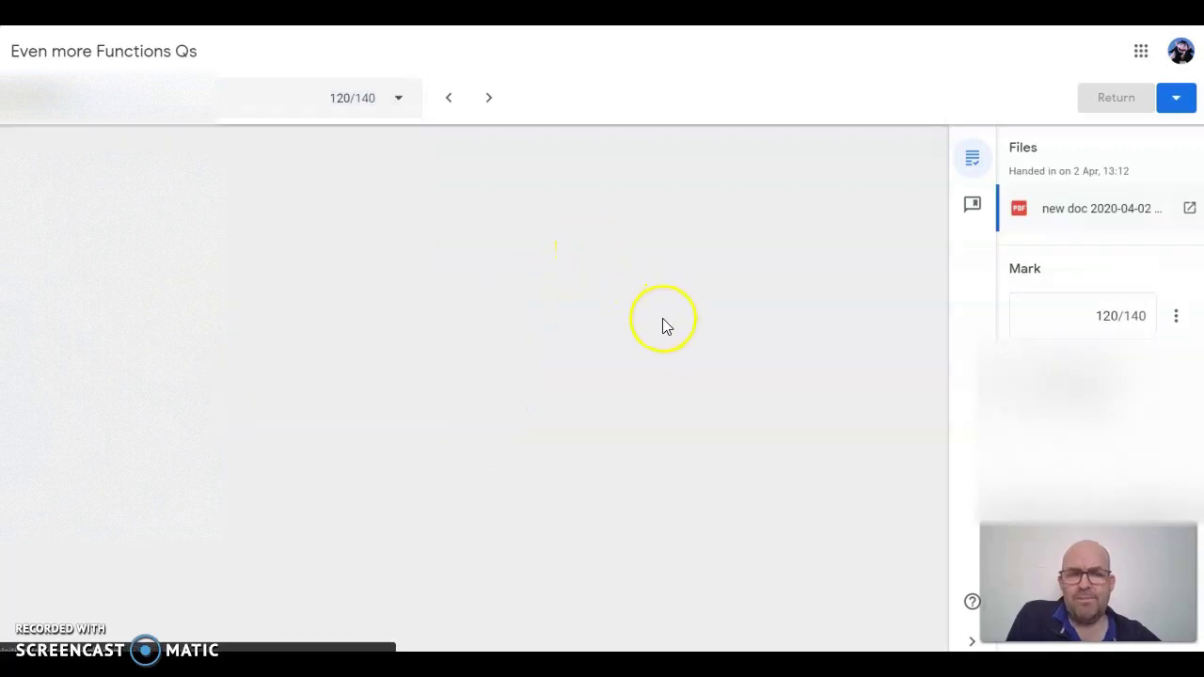
Step: Open that student's submitted PDF and scroll through its scanned pages to page 7
click(647, 355)
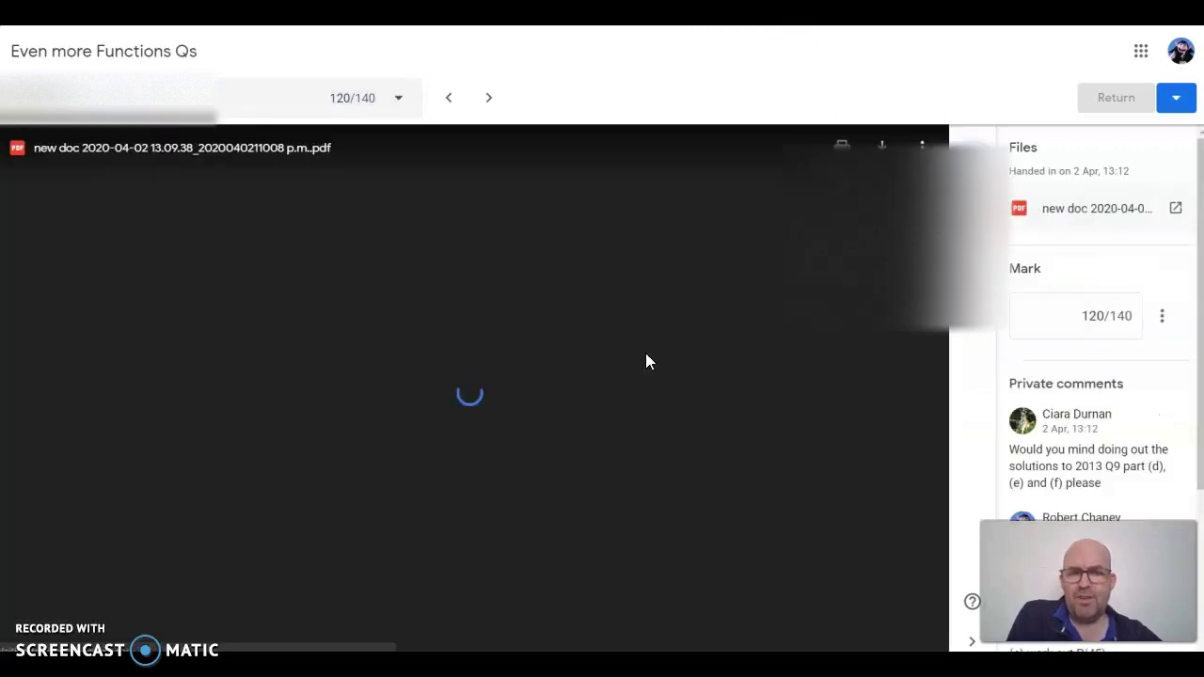
scroll(646, 353, down, 3)
scroll(645, 353, down, 10)
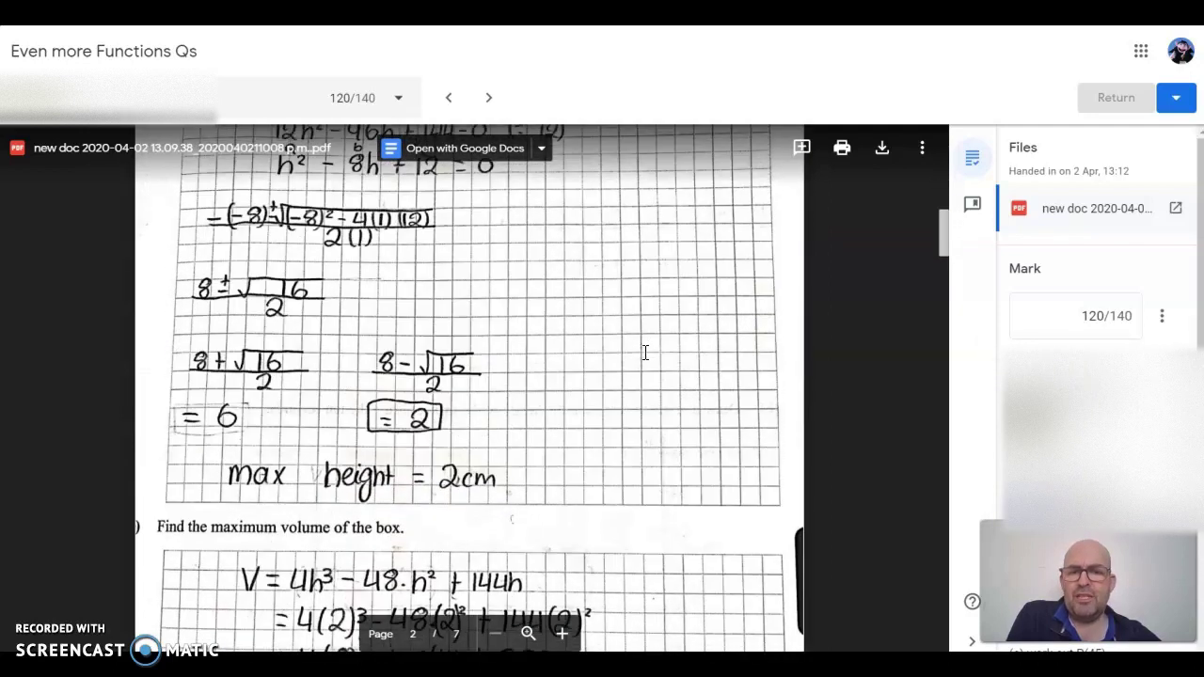
scroll(645, 353, down, 5)
scroll(646, 353, down, 7)
scroll(646, 353, down, 5)
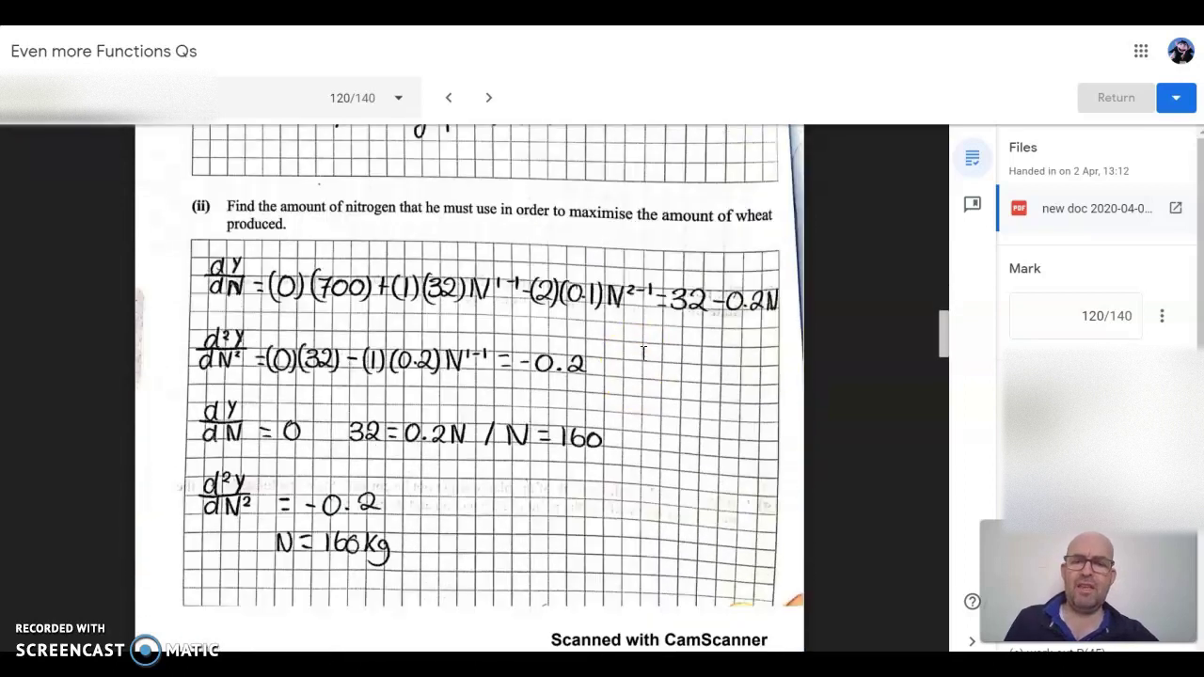
scroll(635, 358, down, 2)
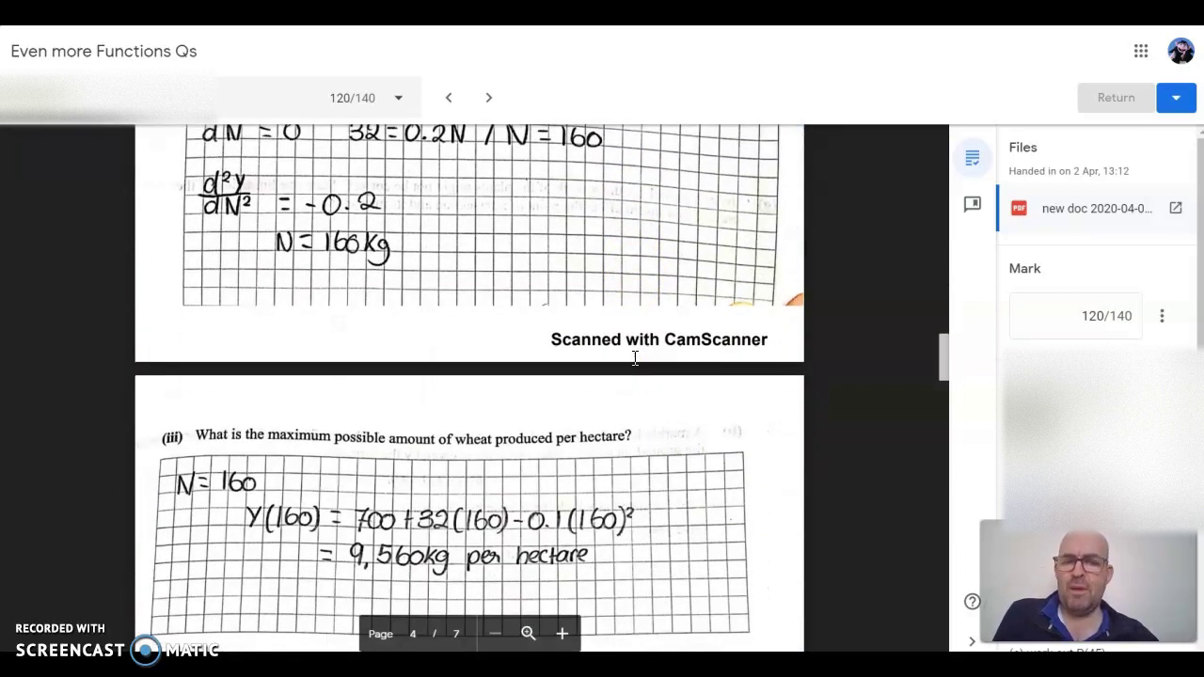
scroll(635, 357, down, 8)
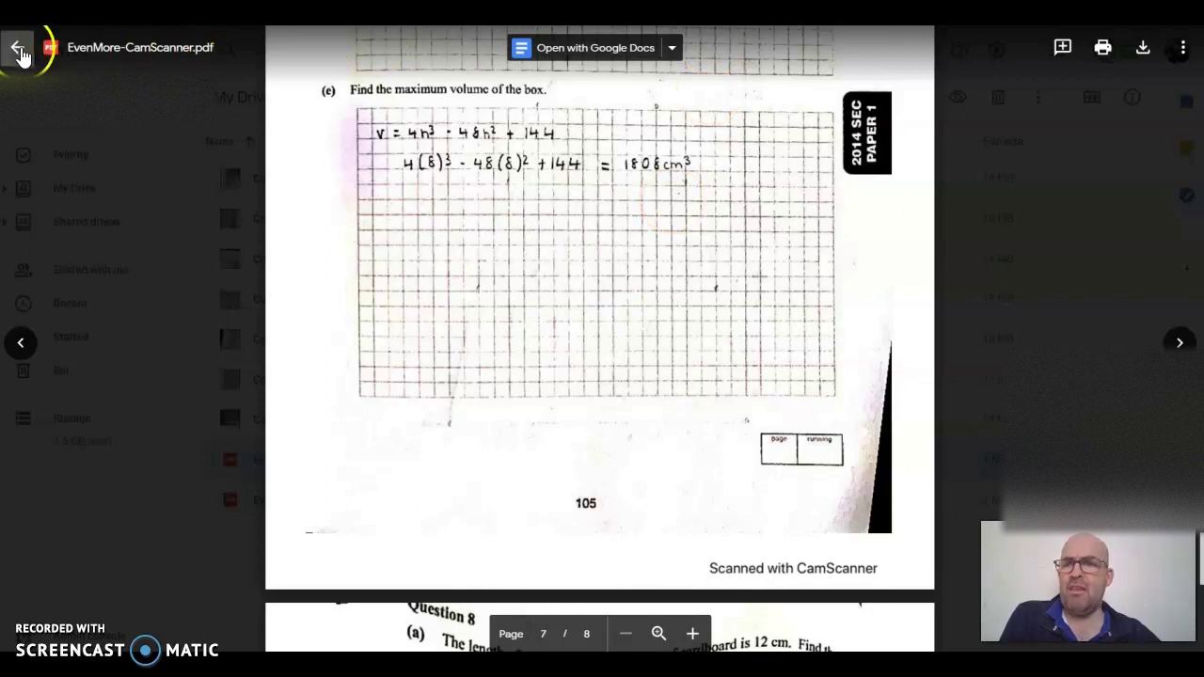
Step: Close the Drive PDF preview and dismiss LonelyScreen's trial warning with Maybe Later
click(17, 47)
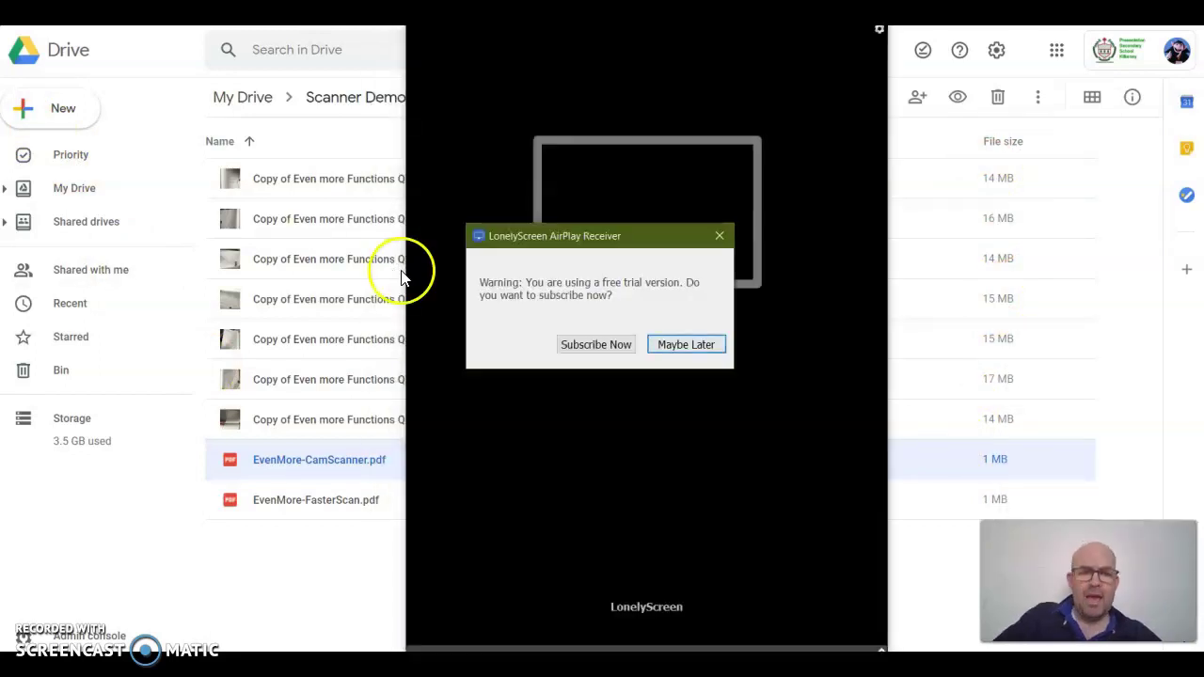
click(702, 346)
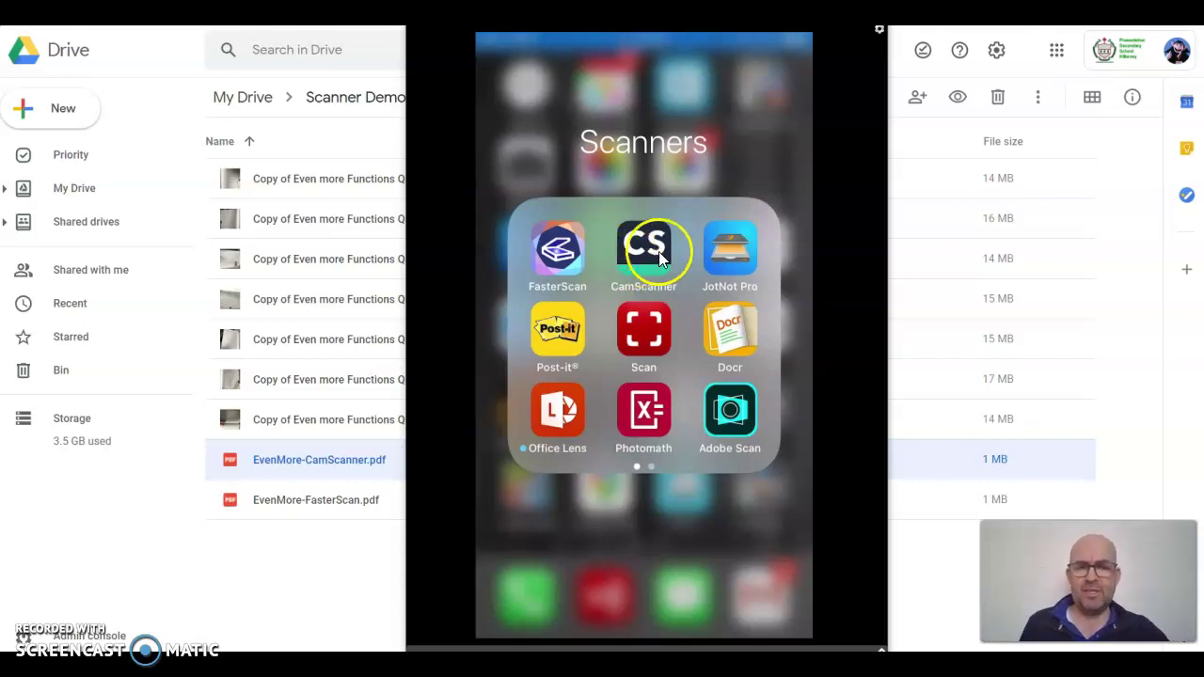
Step: Launch CamScanner from the phone's Scanners folder
click(650, 252)
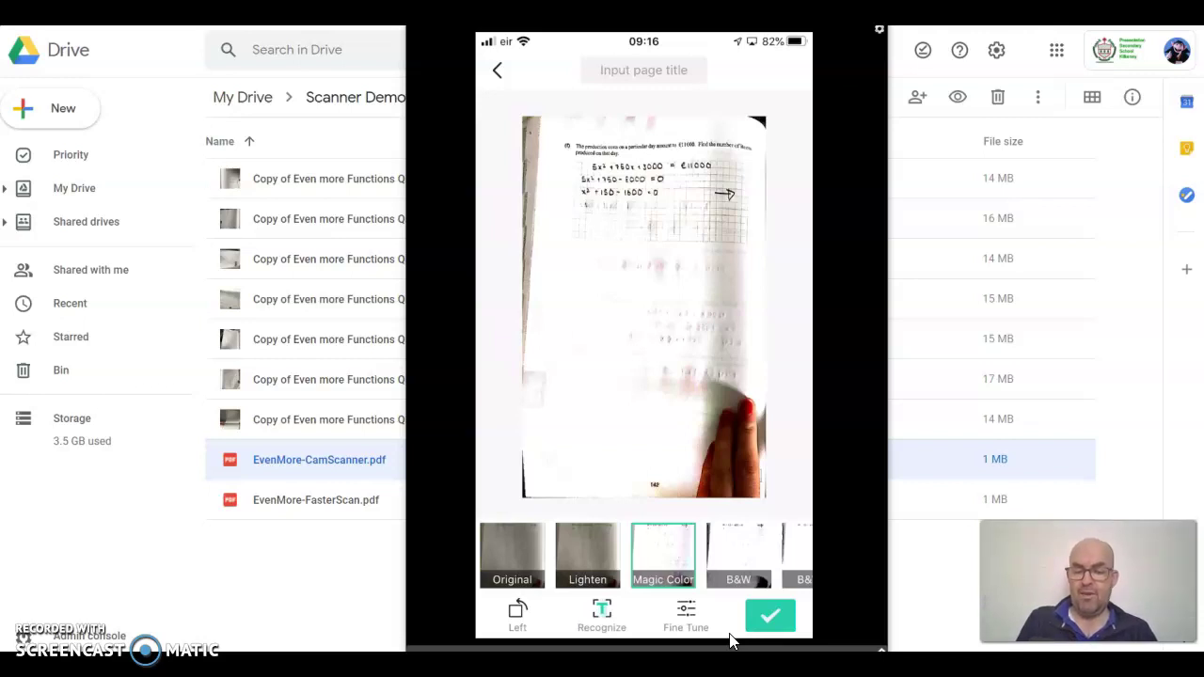
Step: Save the enhanced page, then rotate the box-question page left, crop and save it as page 7
click(749, 625)
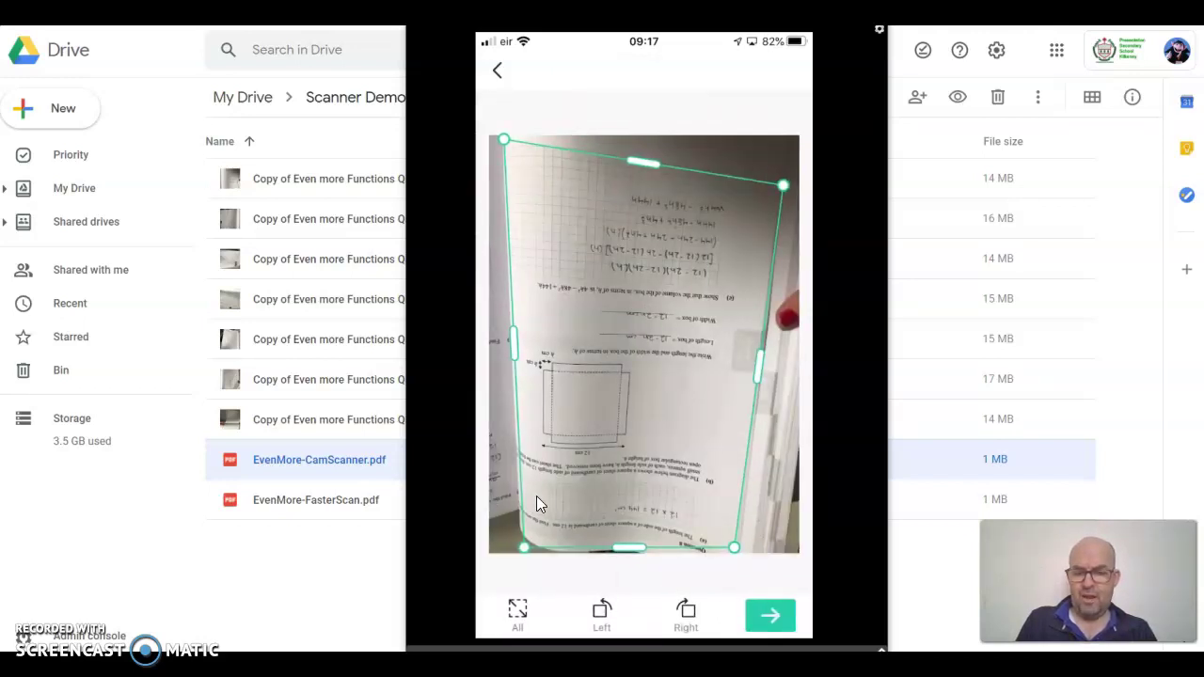
click(603, 613)
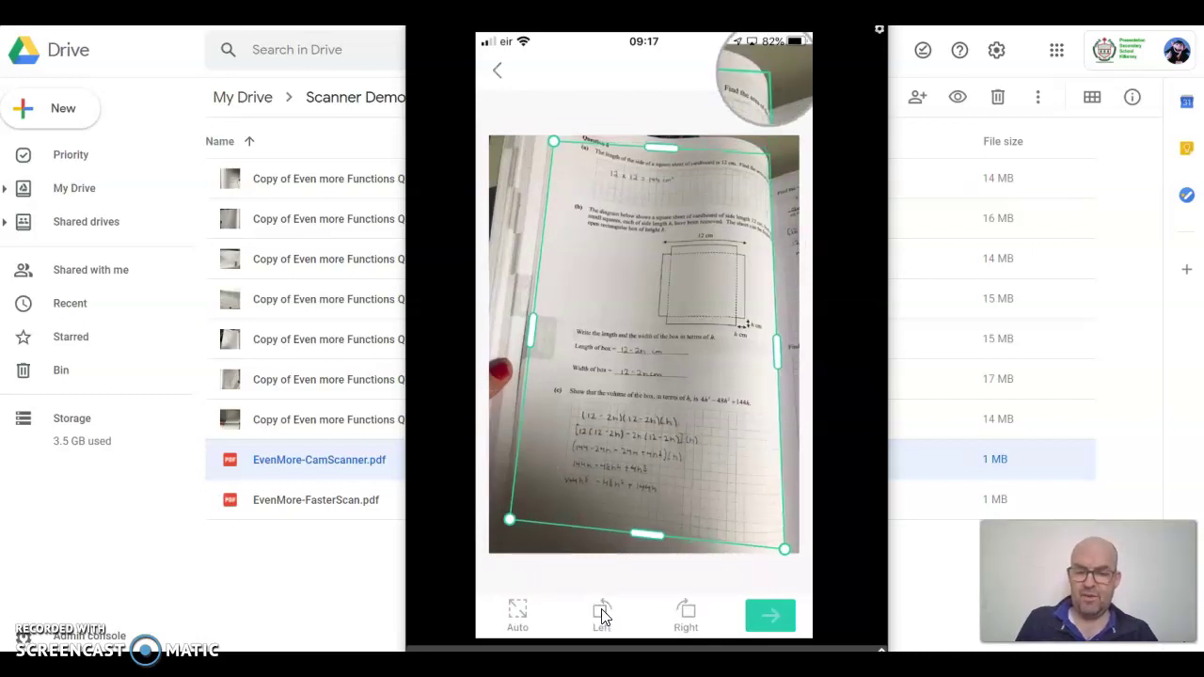
click(789, 614)
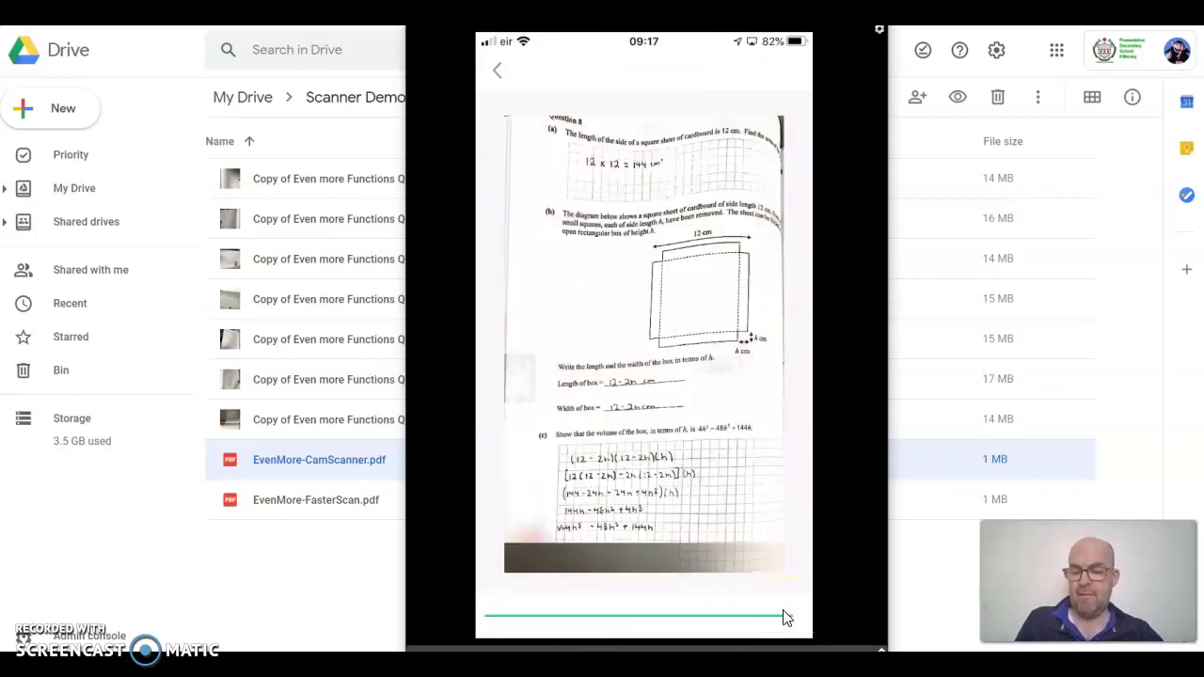
click(773, 618)
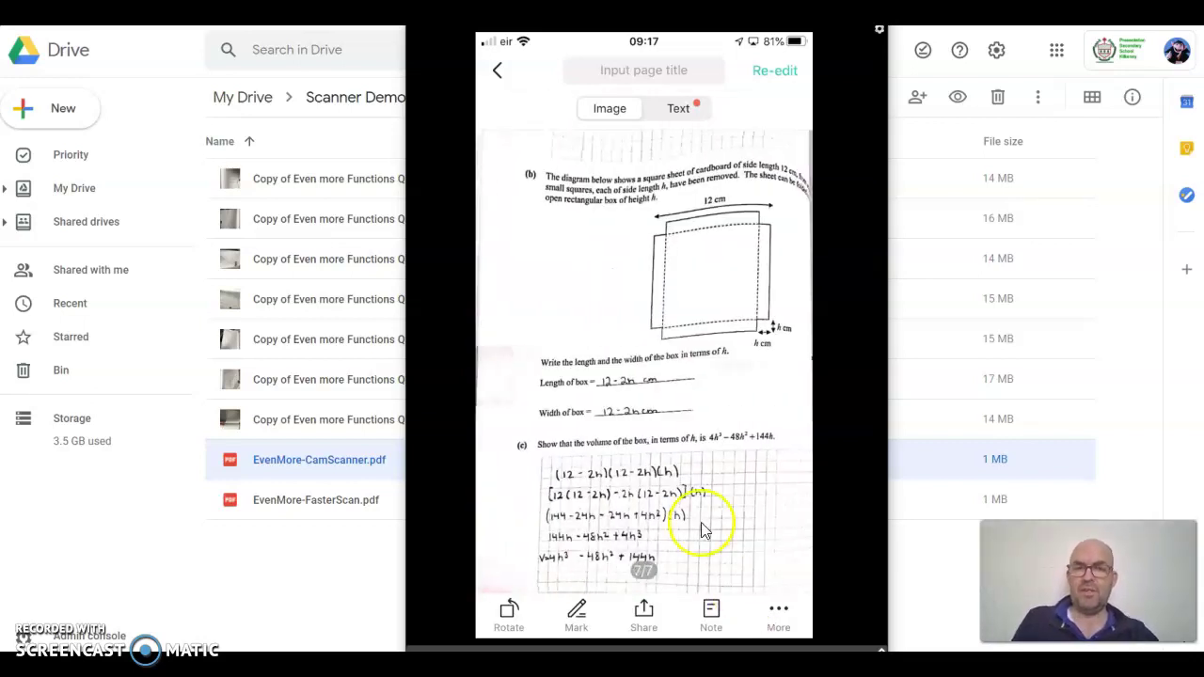
Step: From the page overview, rename the document to 'even function' plus the teacher's name
click(500, 73)
scroll(576, 188, down, 3)
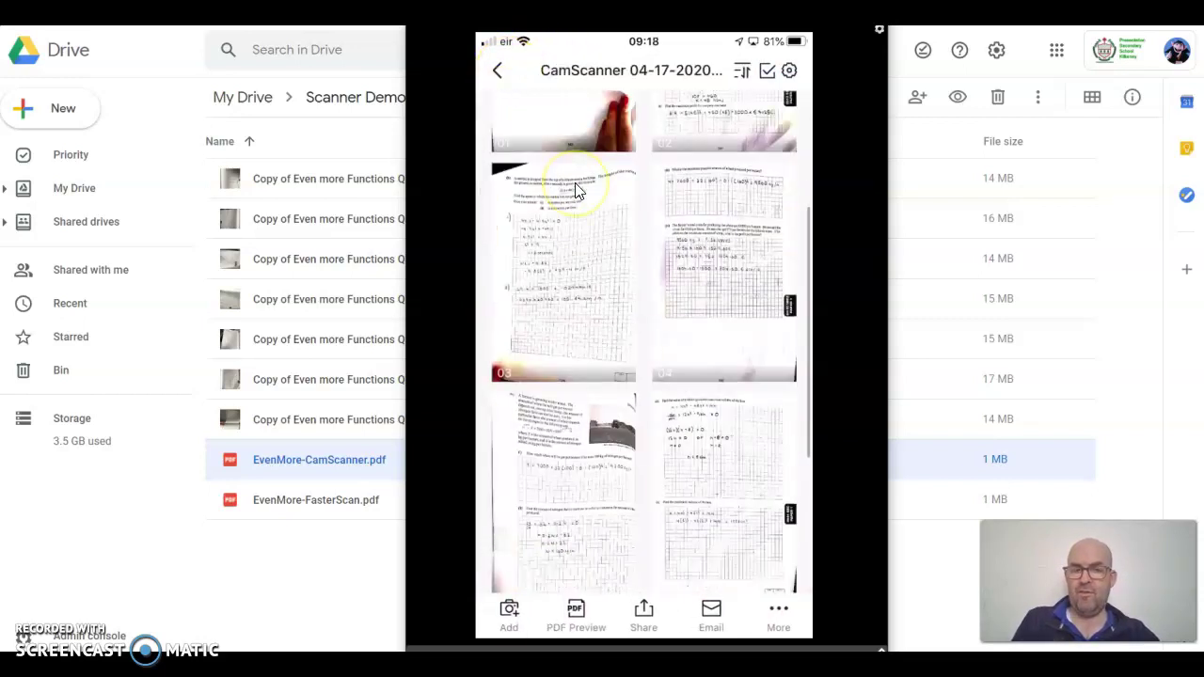
scroll(579, 188, down, 2)
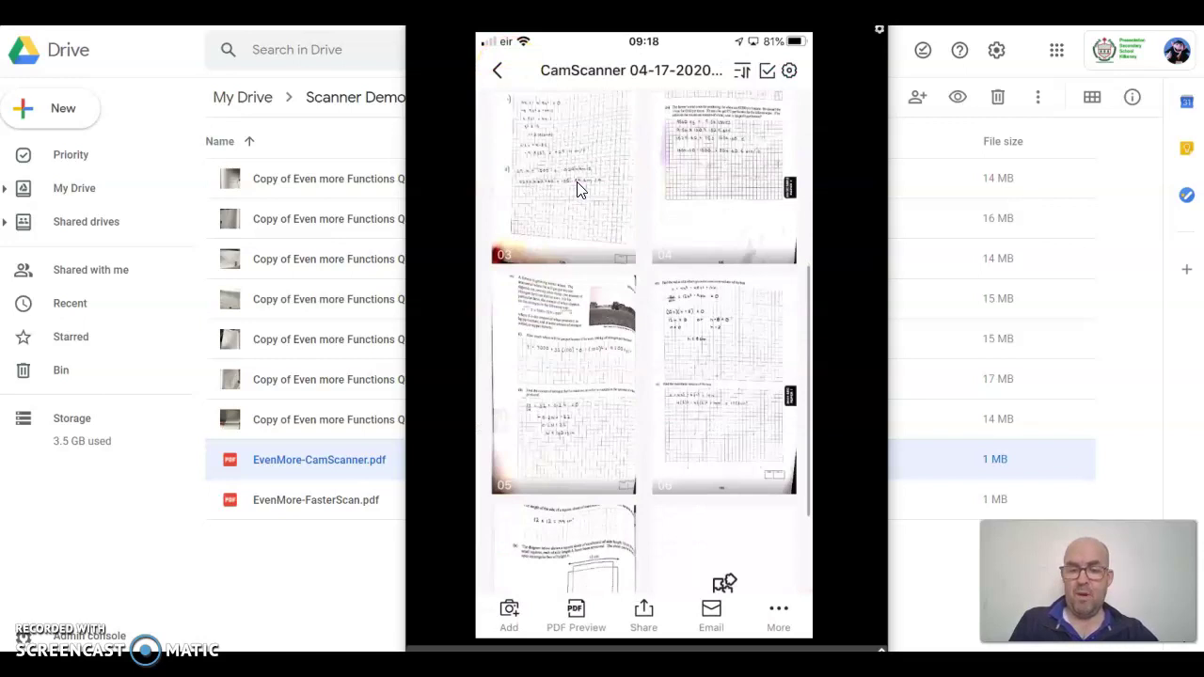
scroll(578, 190, up, 5)
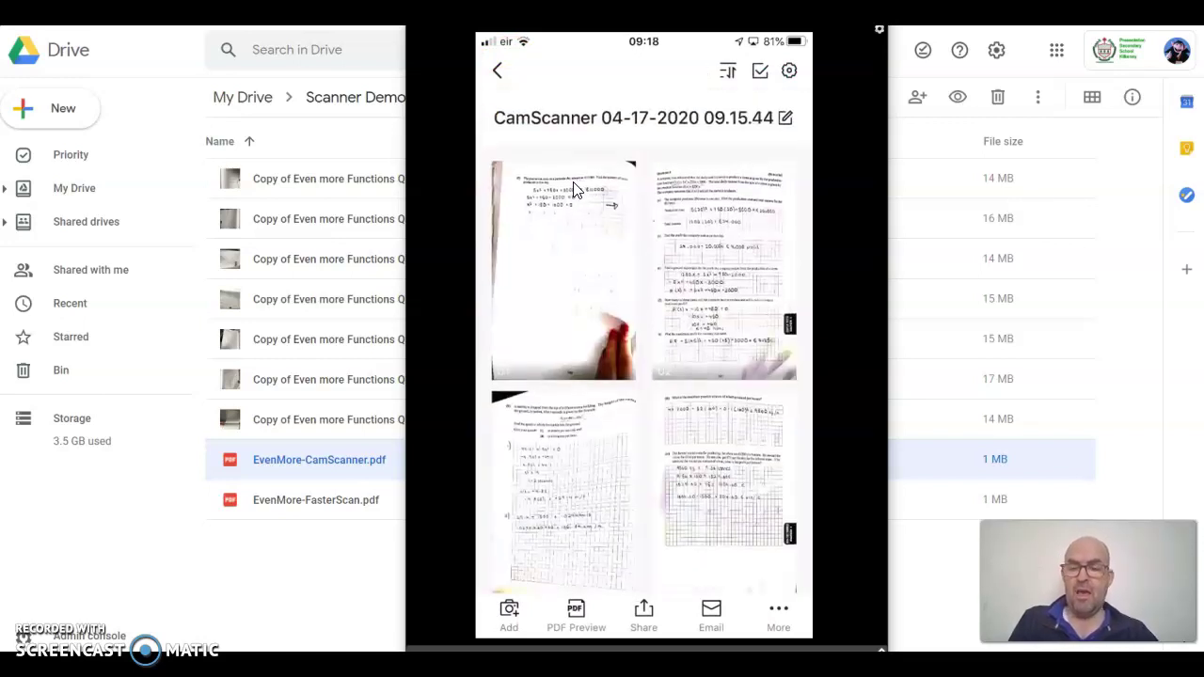
click(787, 119)
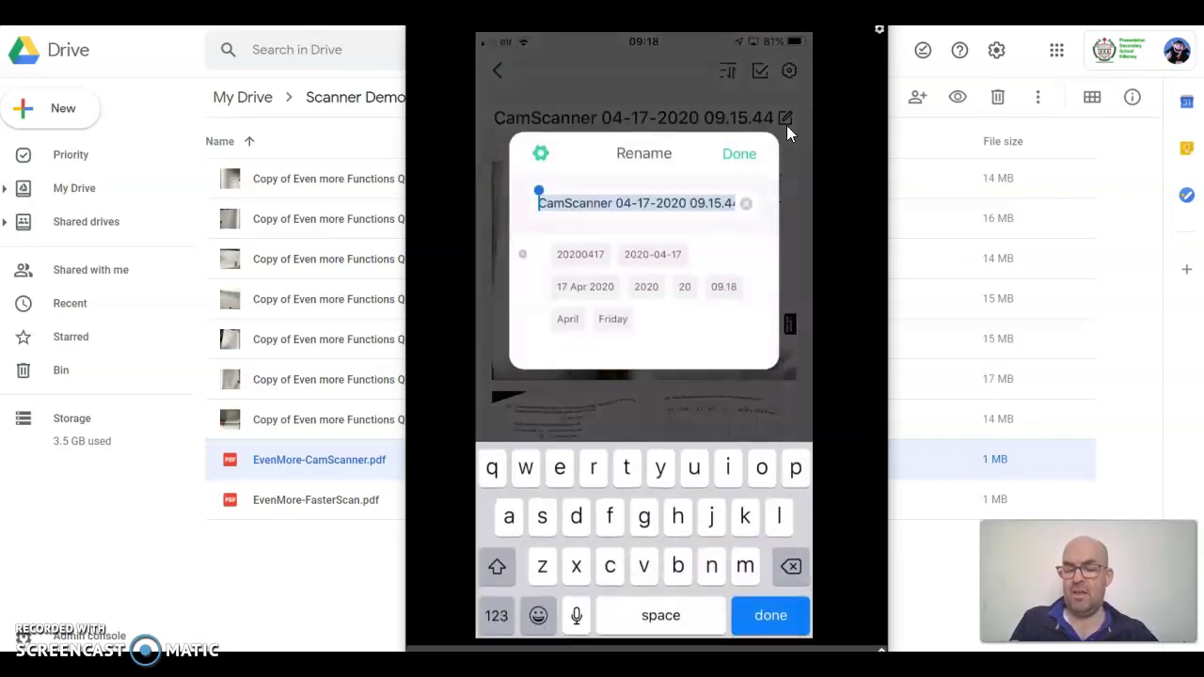
text(even)
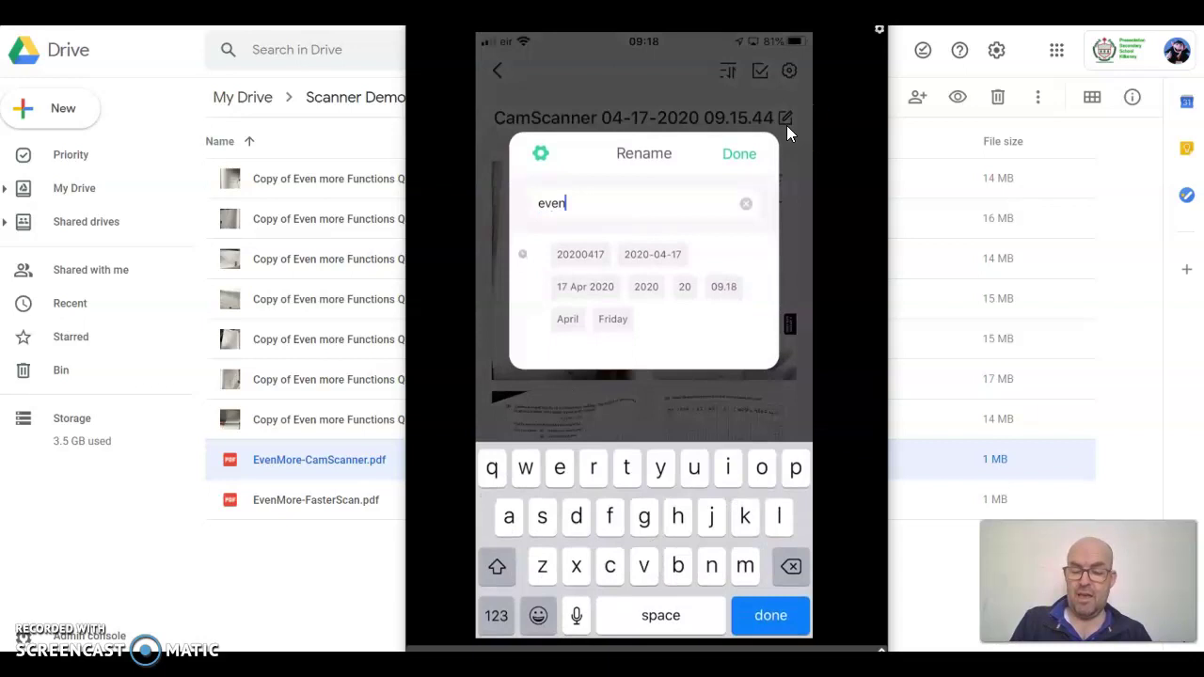
text( function )
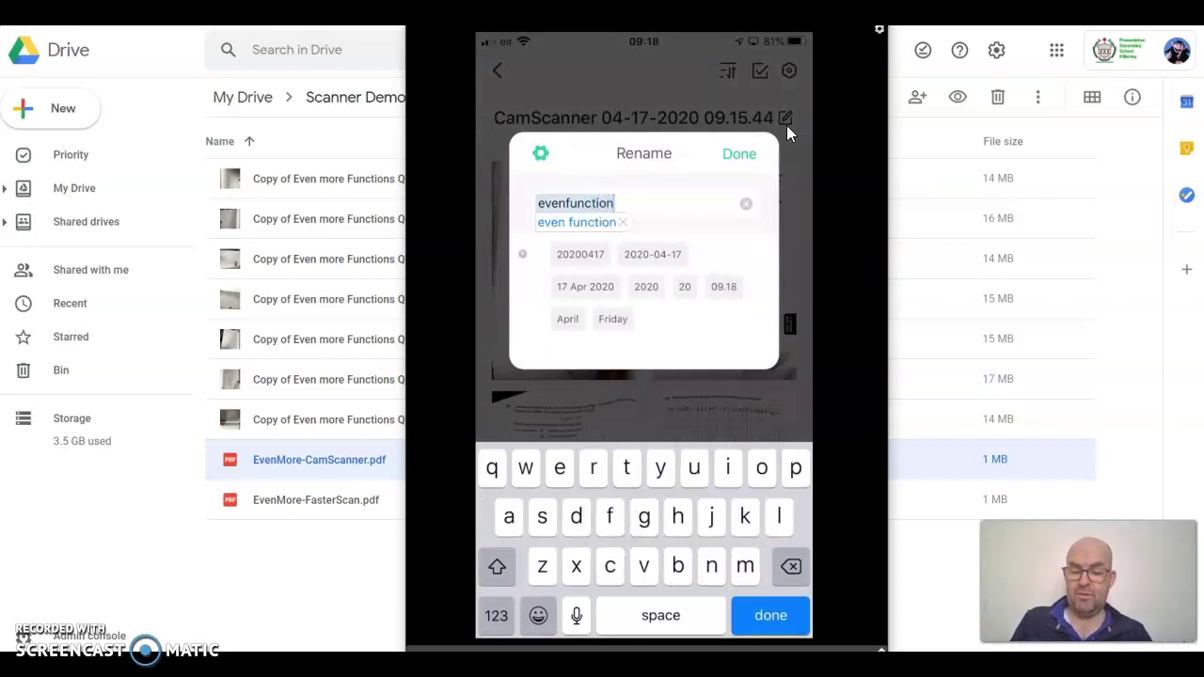
text(RChaney)
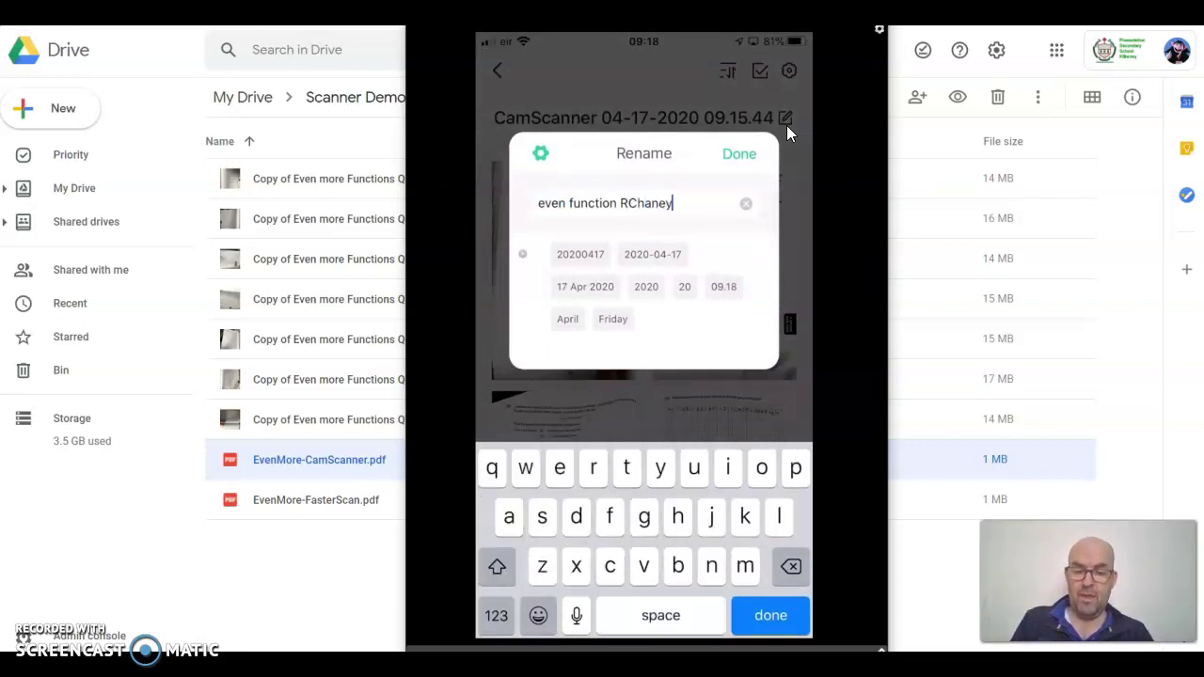
key(Return)
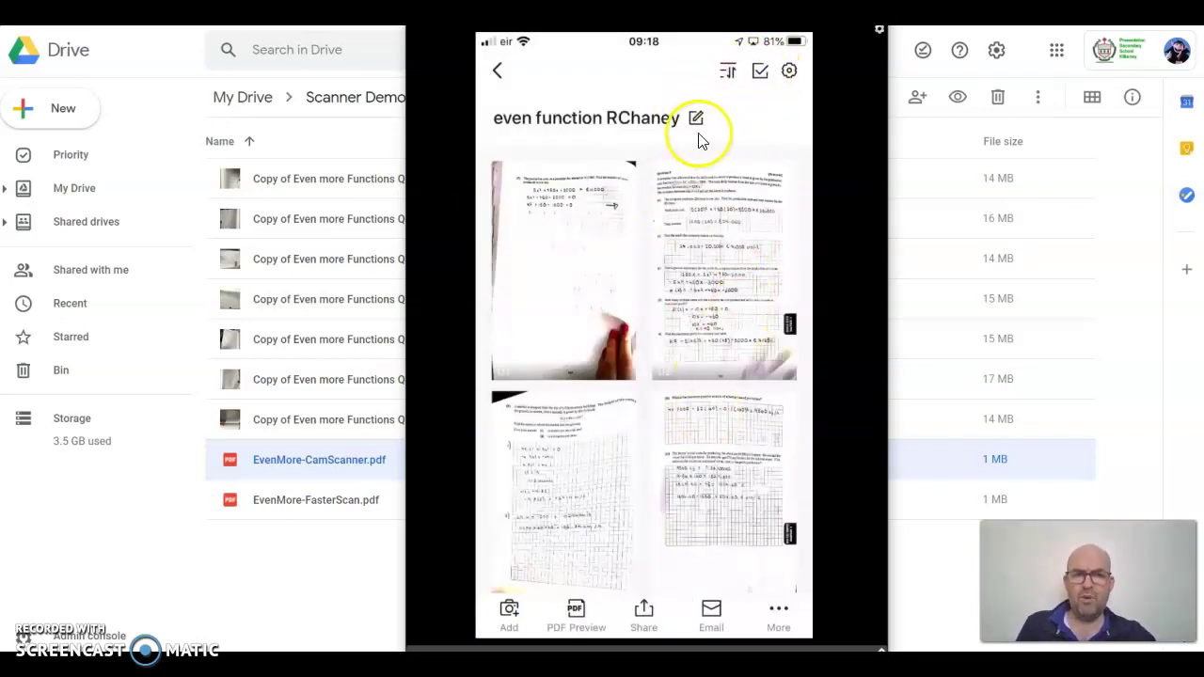
Step: Open the sort view to reorder the document's page thumbnails
click(730, 81)
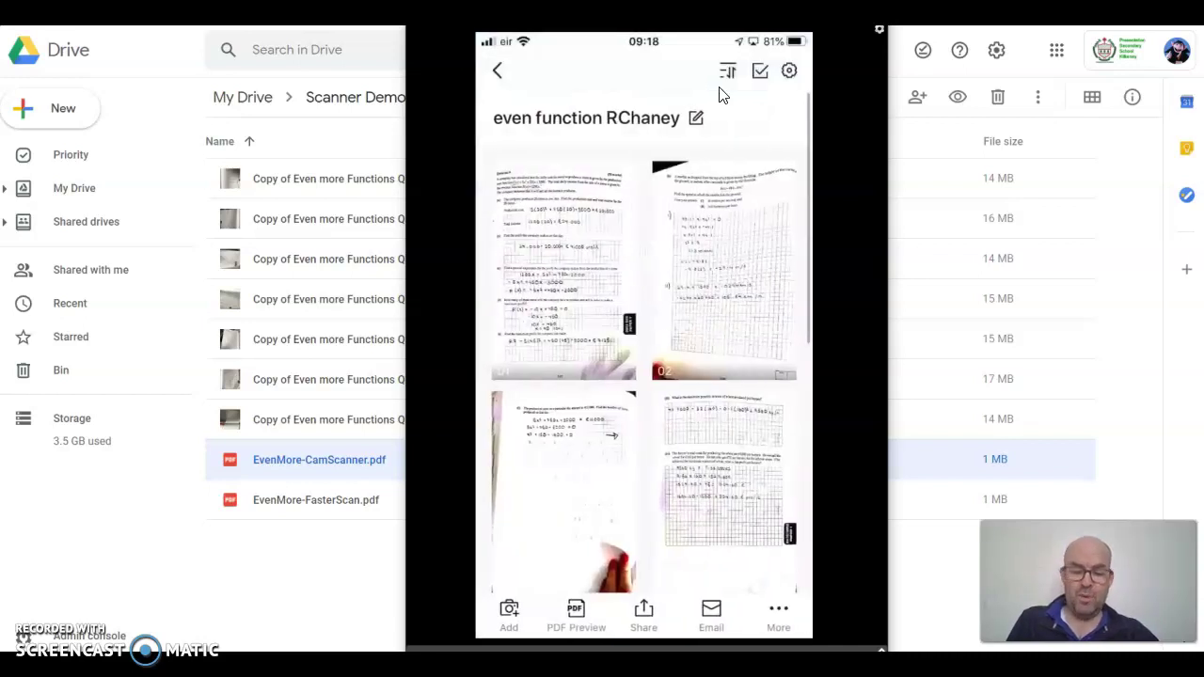
Step: Export the scanned document as a 1.3 MB PDF and send it to Google Classroom
click(715, 96)
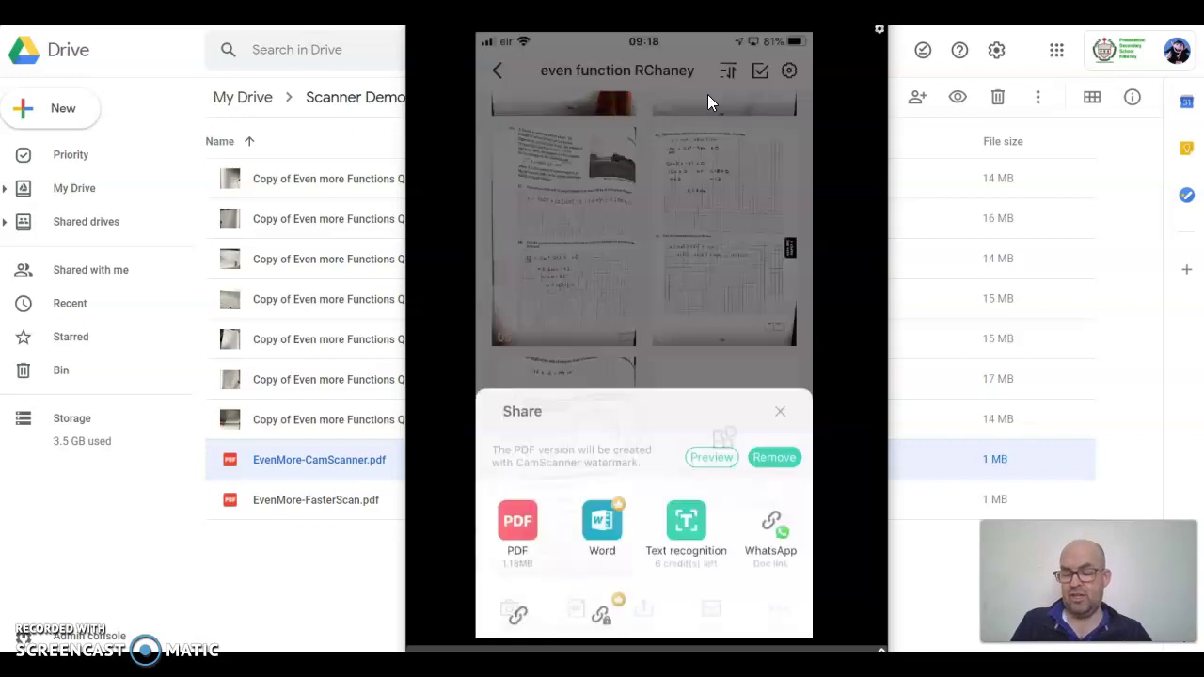
click(519, 488)
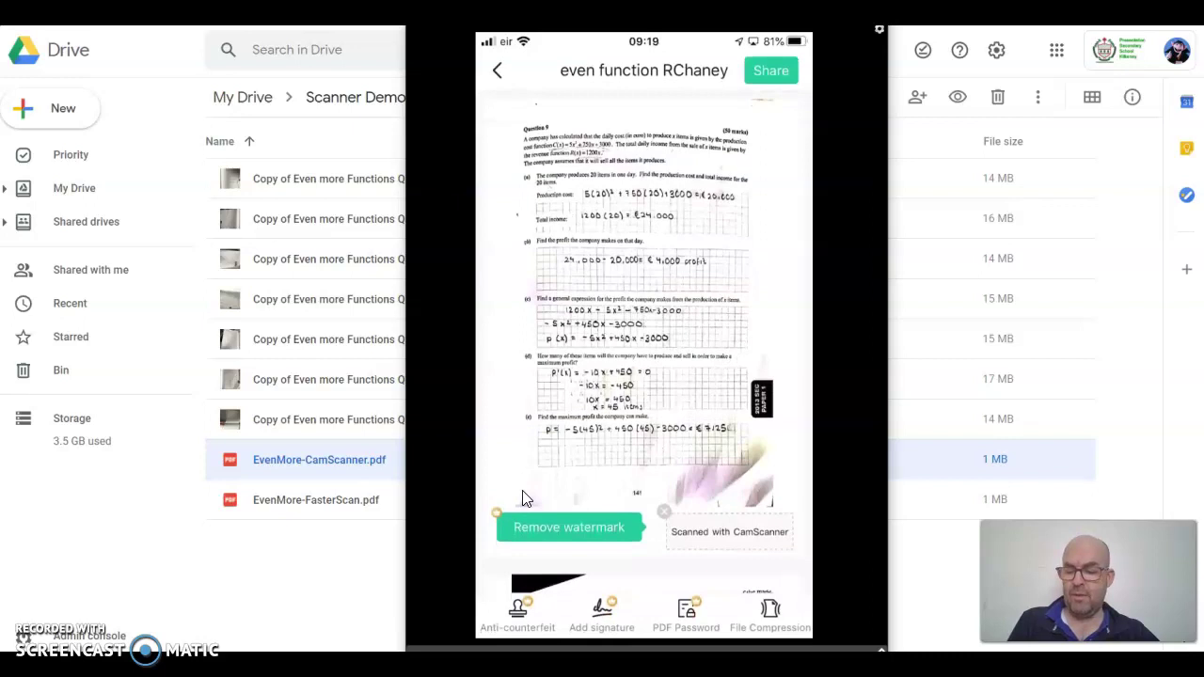
mouse_move(525, 498)
mouse_down()
mouse_move(613, 392)
mouse_move(551, 468)
mouse_move(558, 546)
mouse_up()
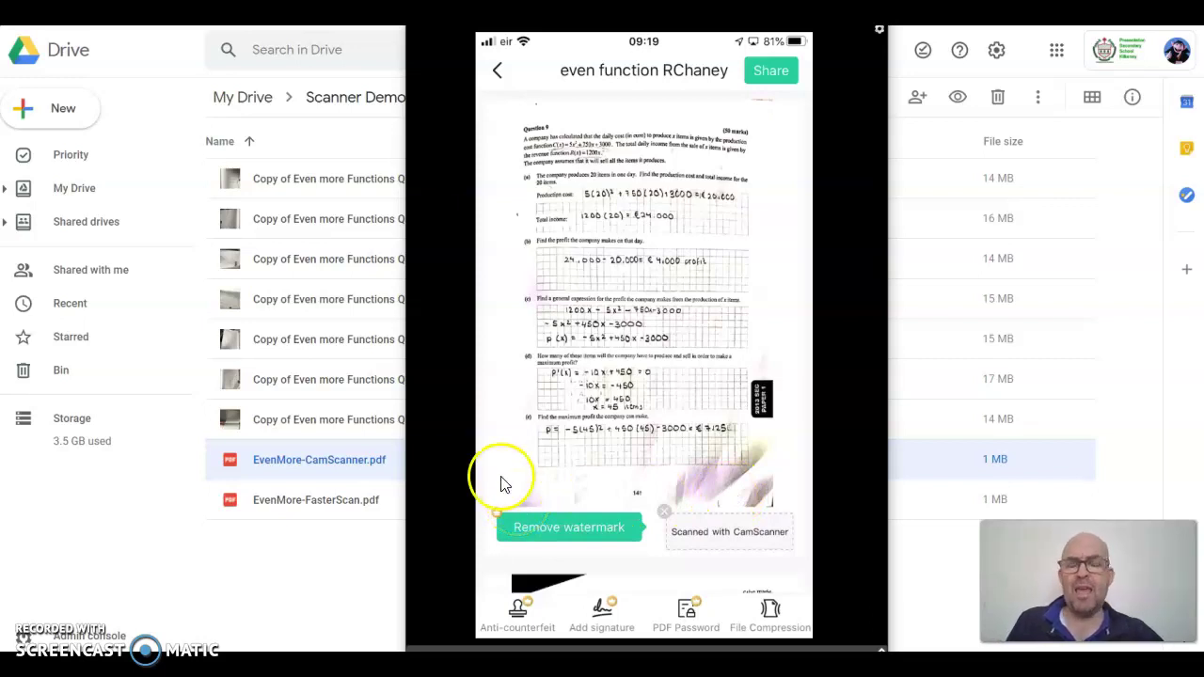
click(764, 77)
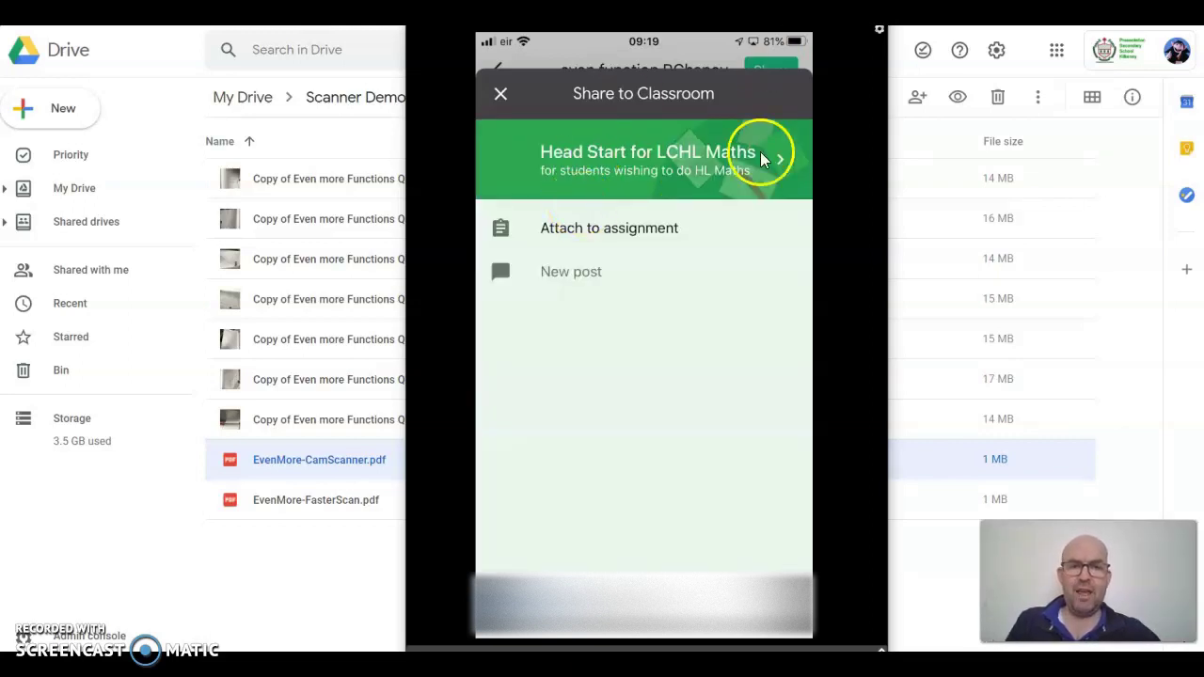
Step: Switch to the Head Start for LCHL Maths class and target an existing assignment, 02 Fractions
click(673, 165)
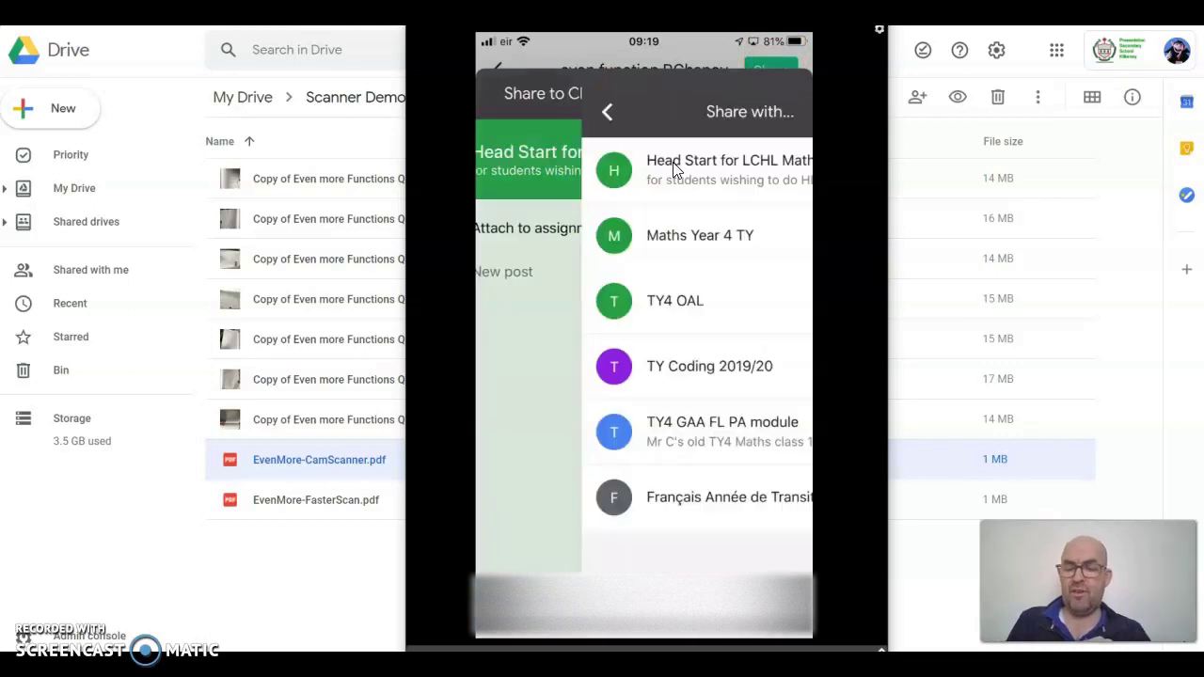
click(622, 165)
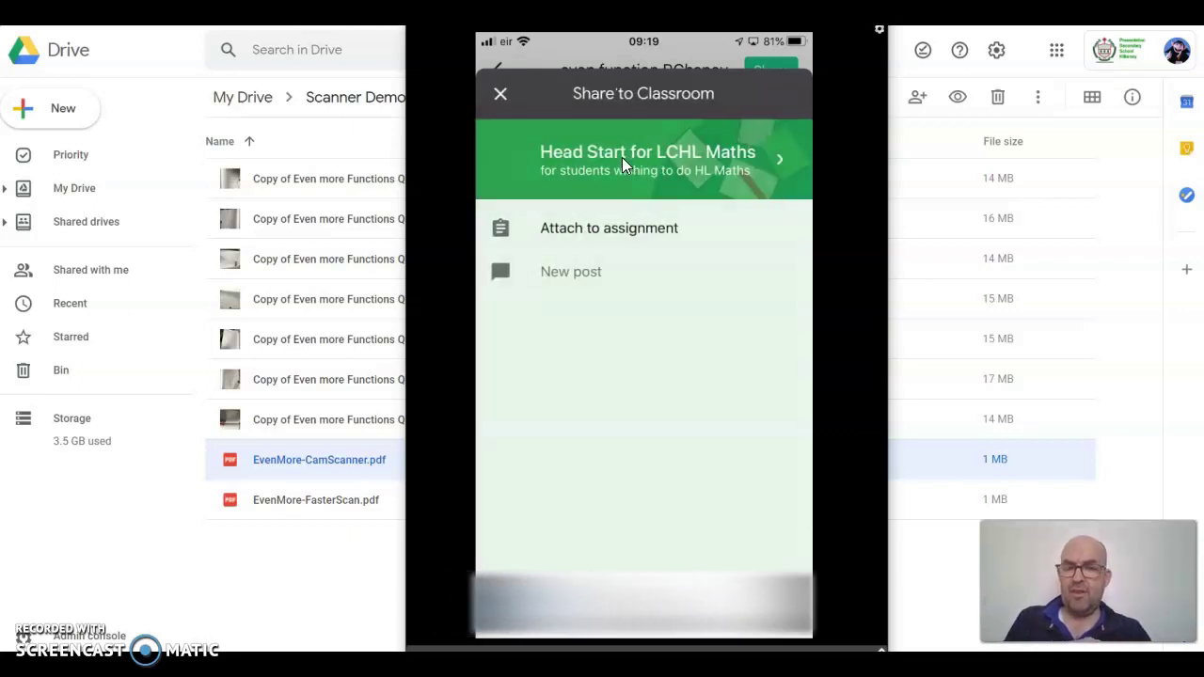
click(593, 224)
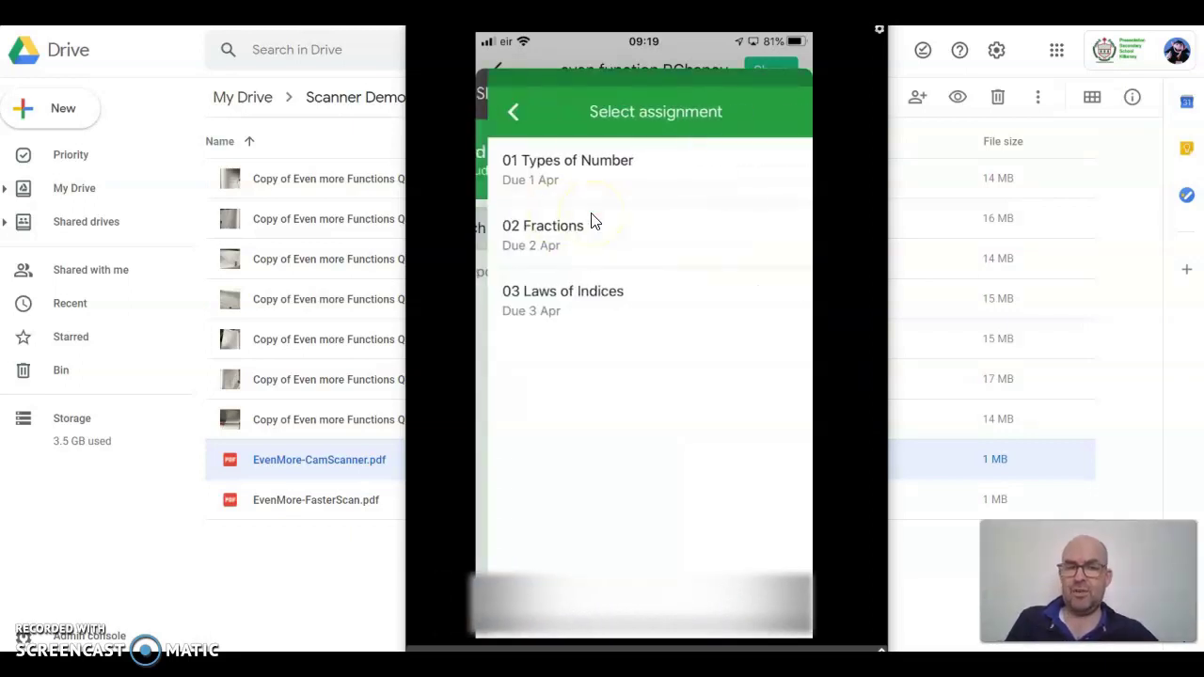
click(588, 261)
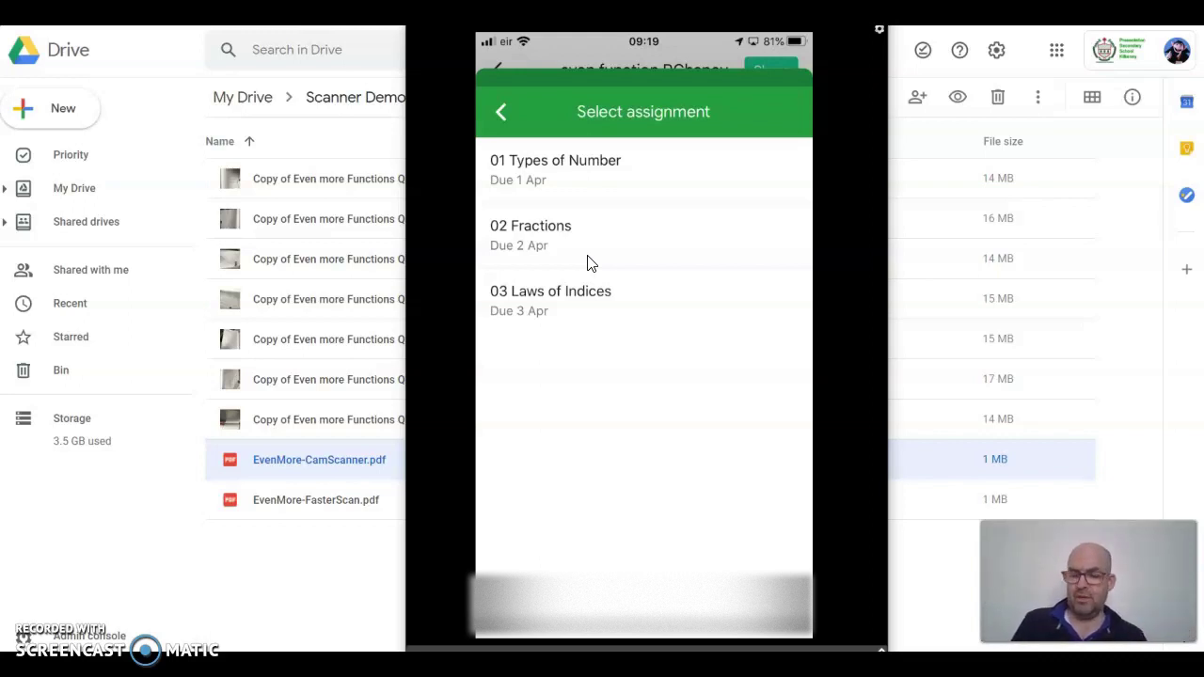
click(719, 43)
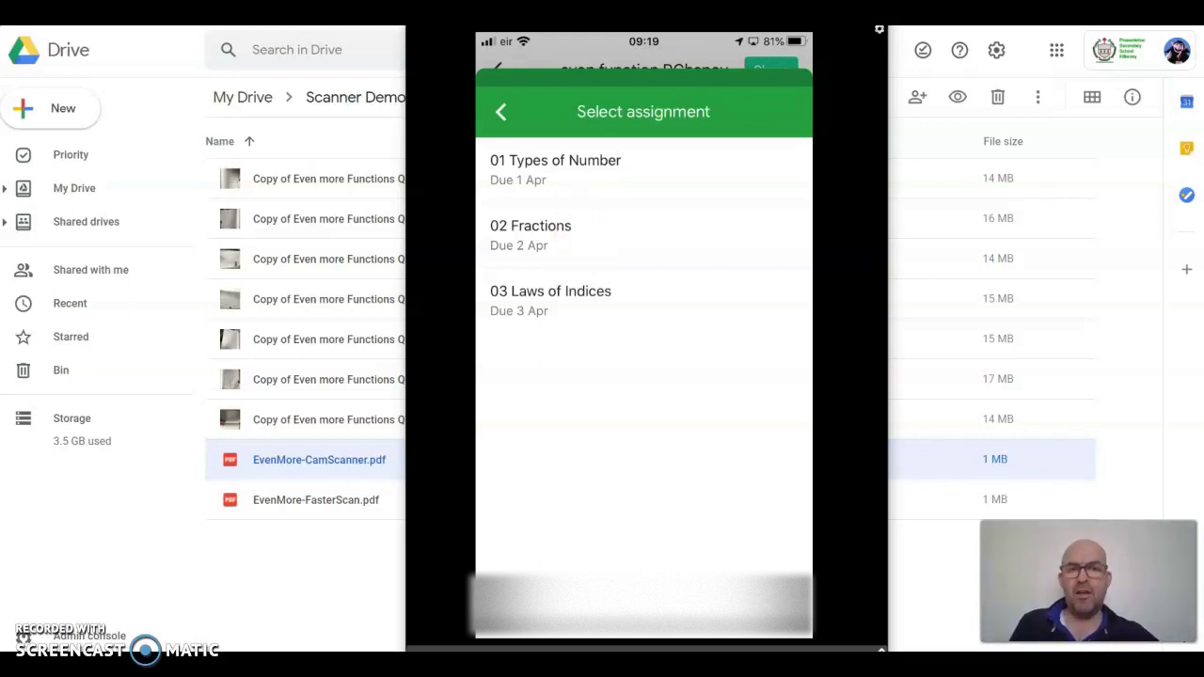